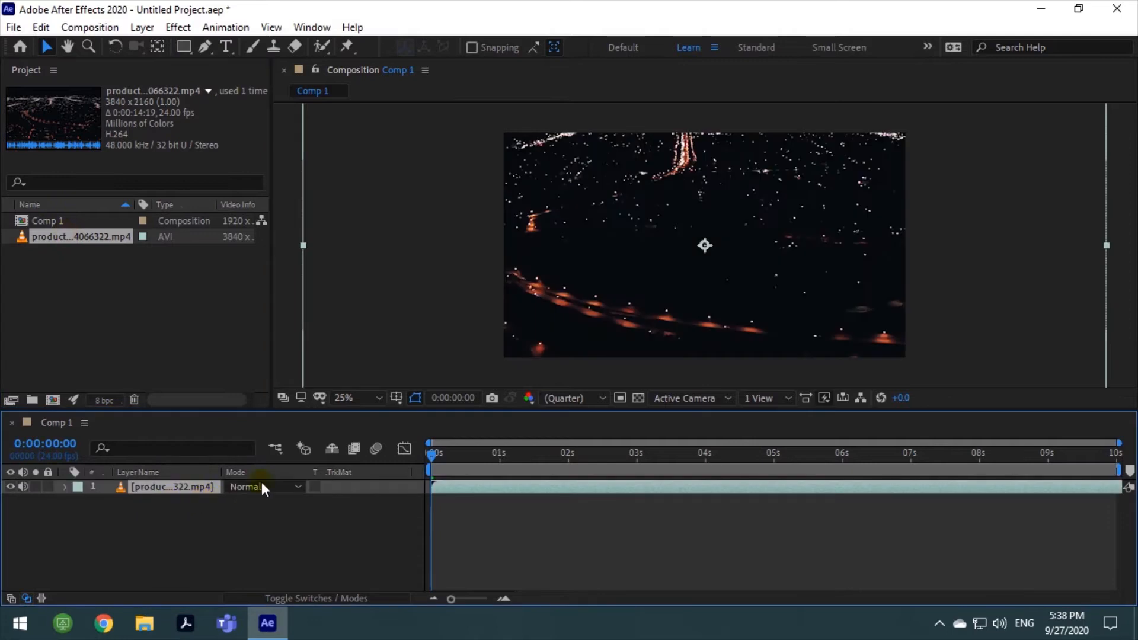
Fit the product footage layer to the full size of the composition
left_click(562, 259)
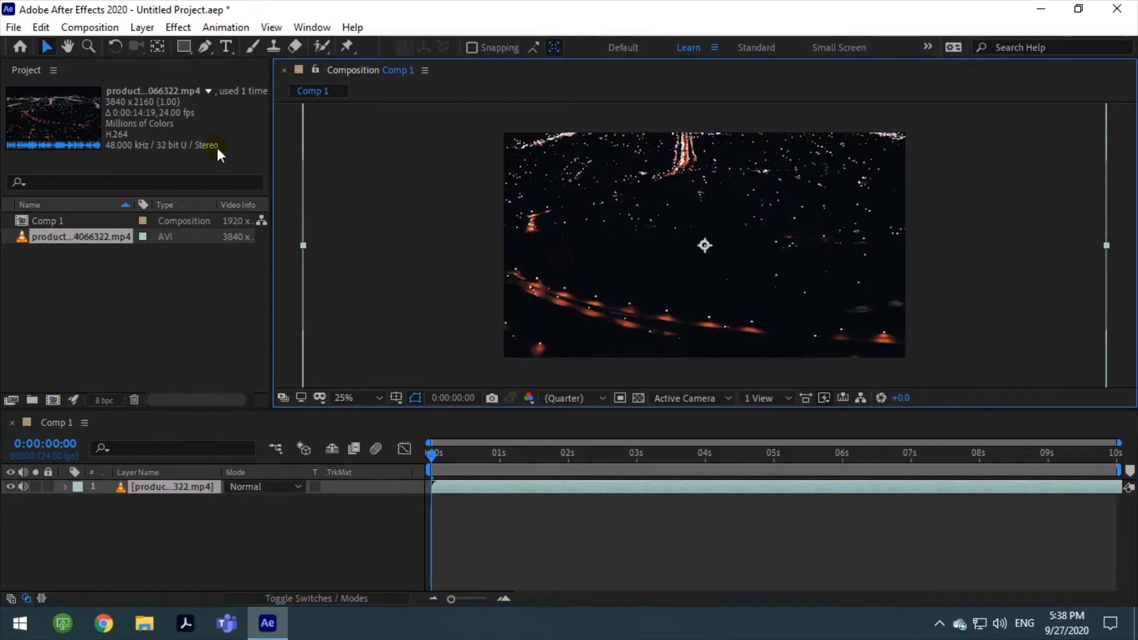
left_click(88, 27)
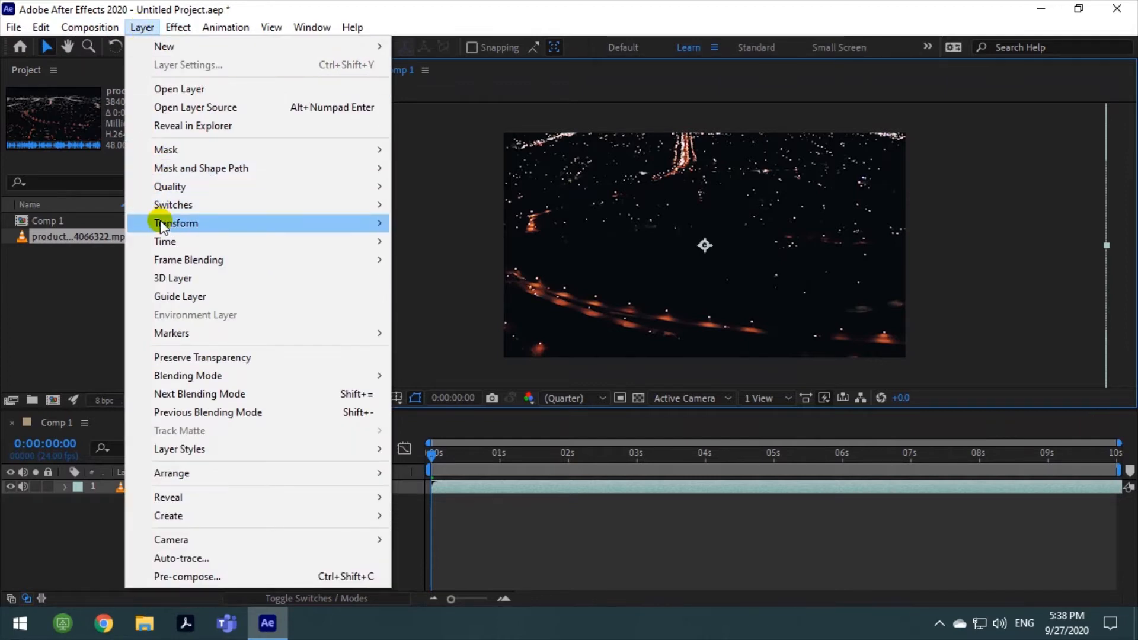
mouse_move(160, 224)
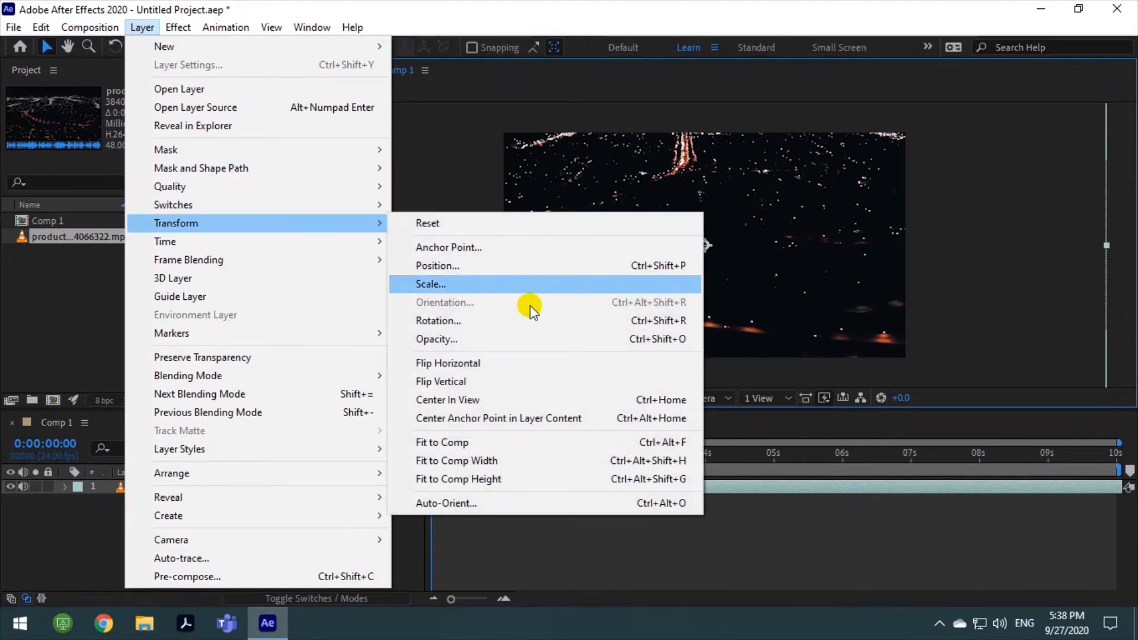
left_click(505, 442)
left_click(441, 262)
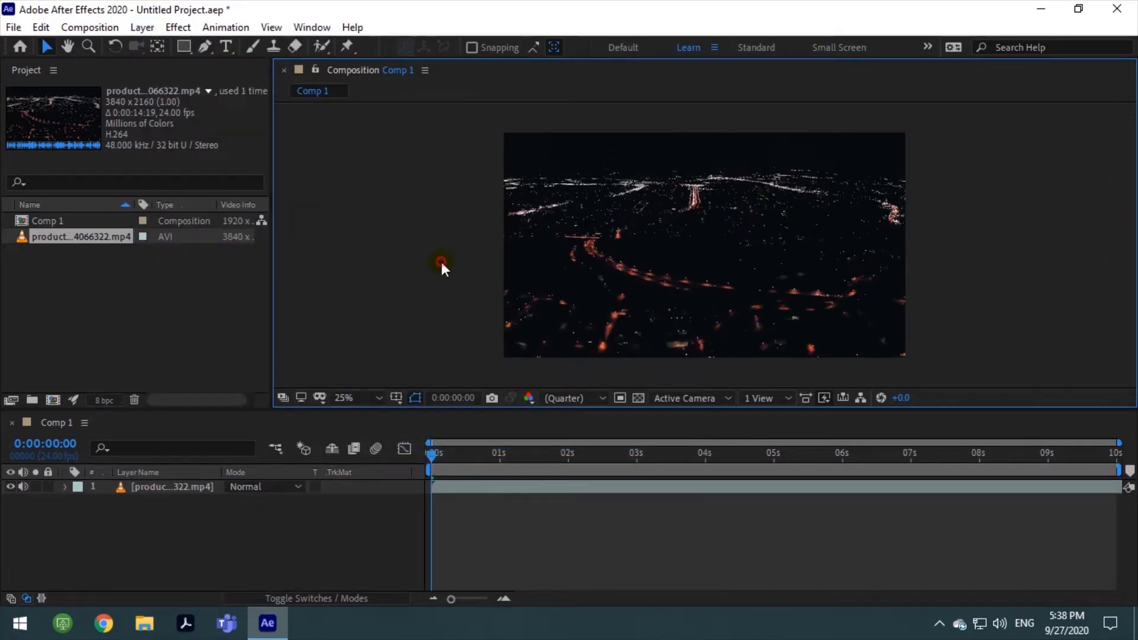
Preview the first second of the fitted footage and return the playhead to the start
key("space")
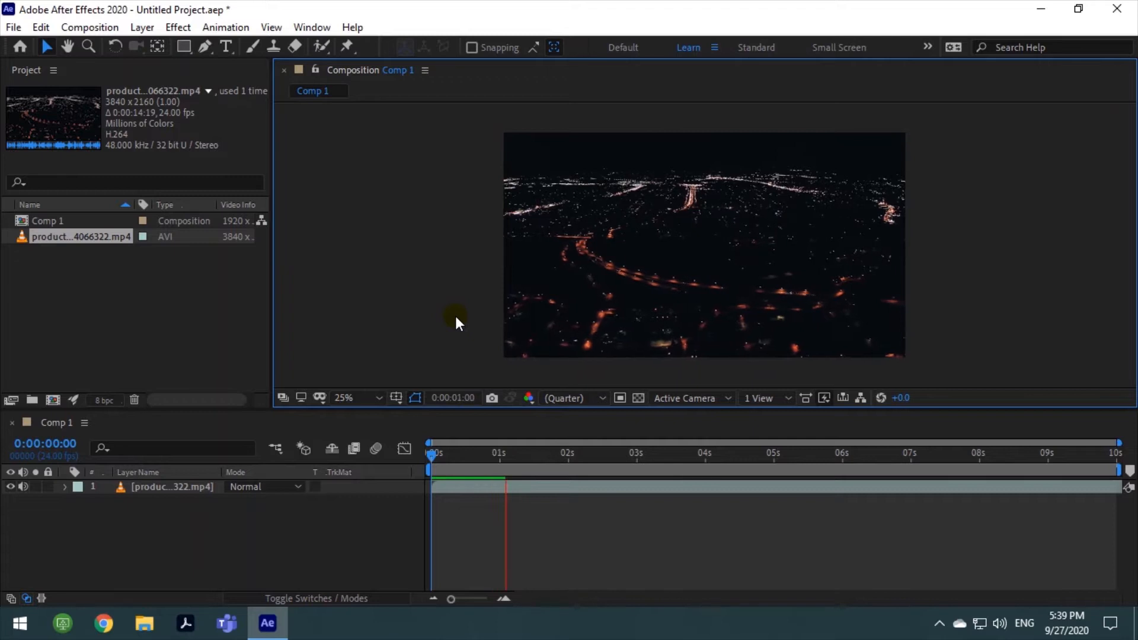
key("space")
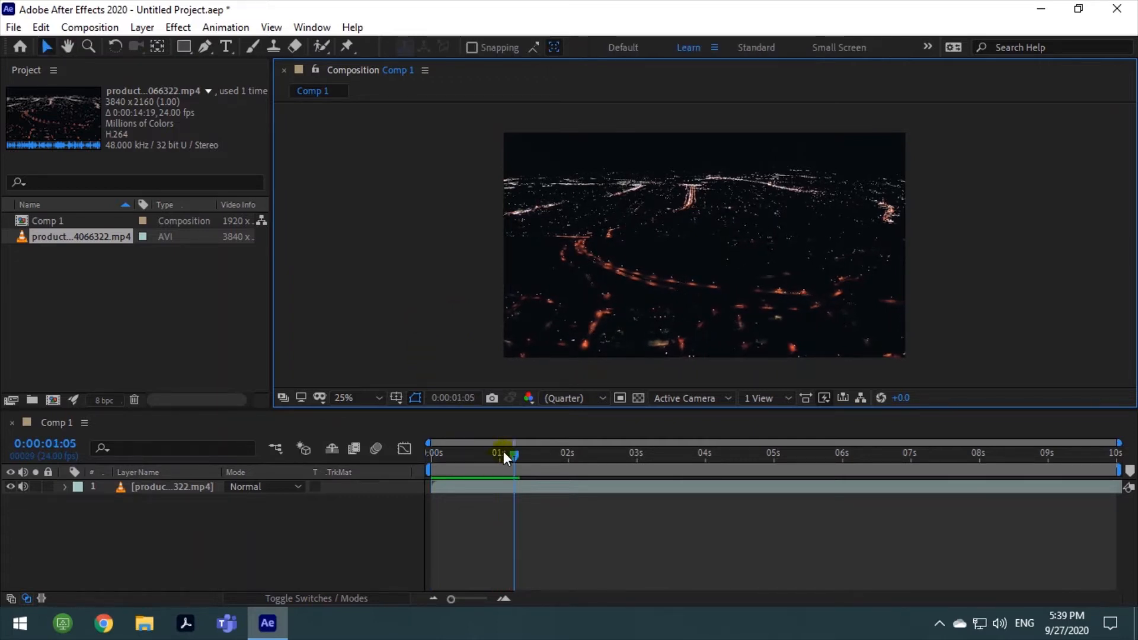
left_click_drag(514, 457, 440, 455)
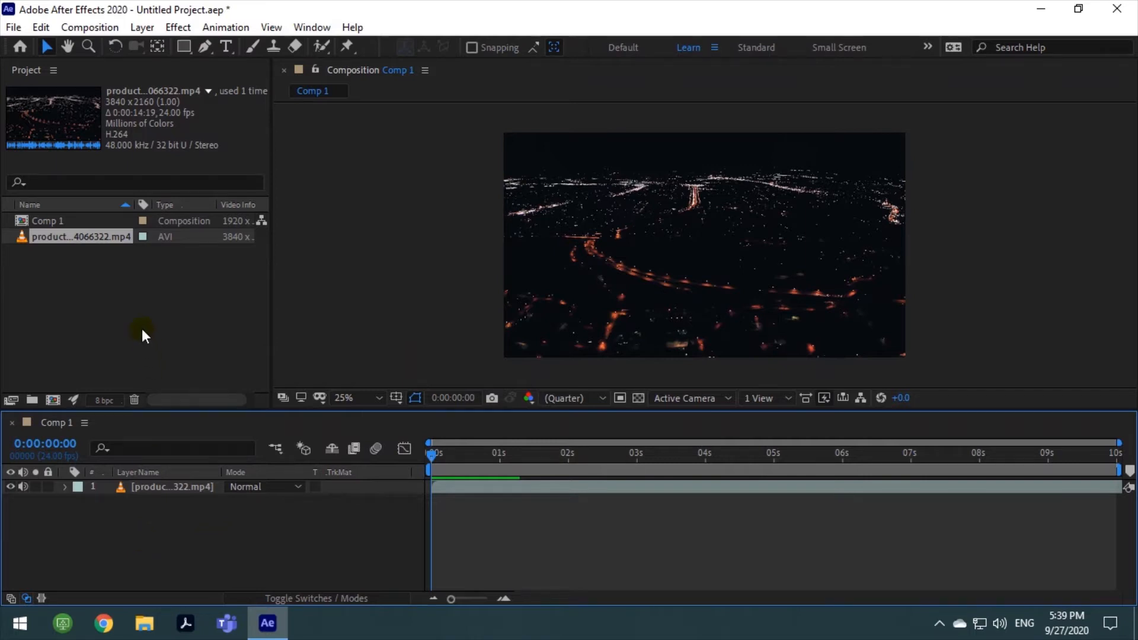
Add a text layer reading "Pixel" with the font size set to 80 px
right_click(124, 533)
mouse_move(279, 351)
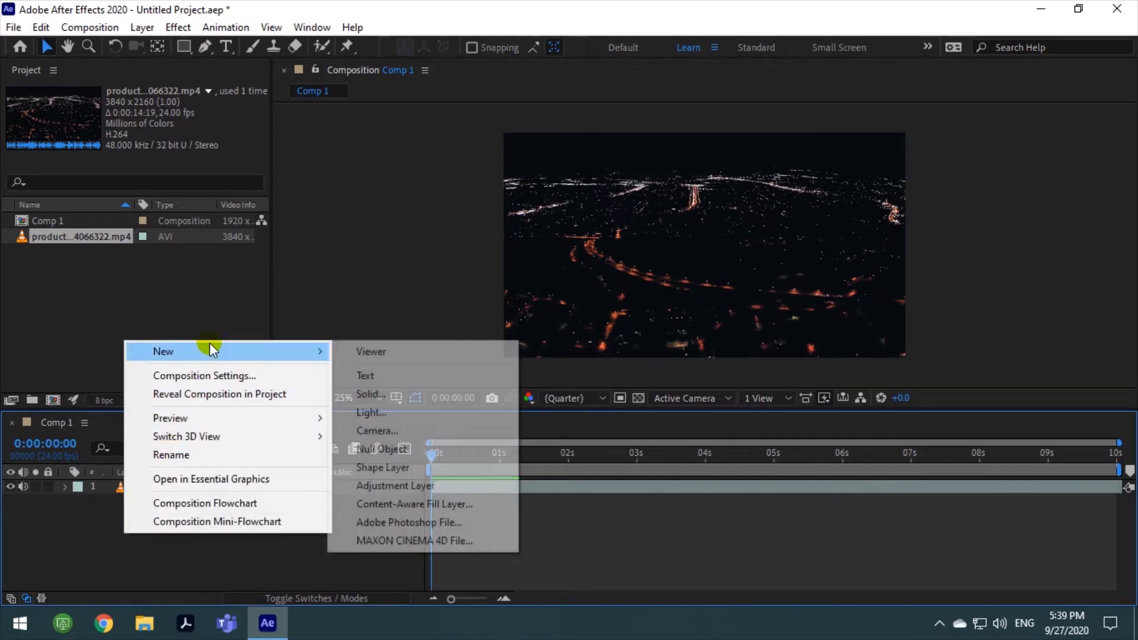
left_click(389, 375)
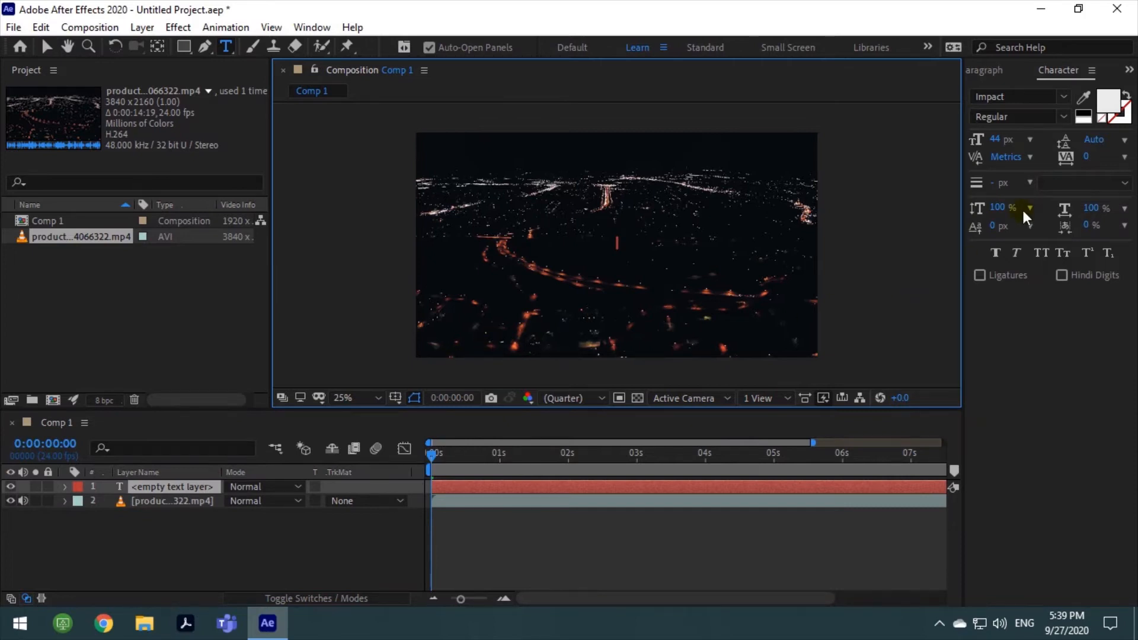
left_click(997, 141)
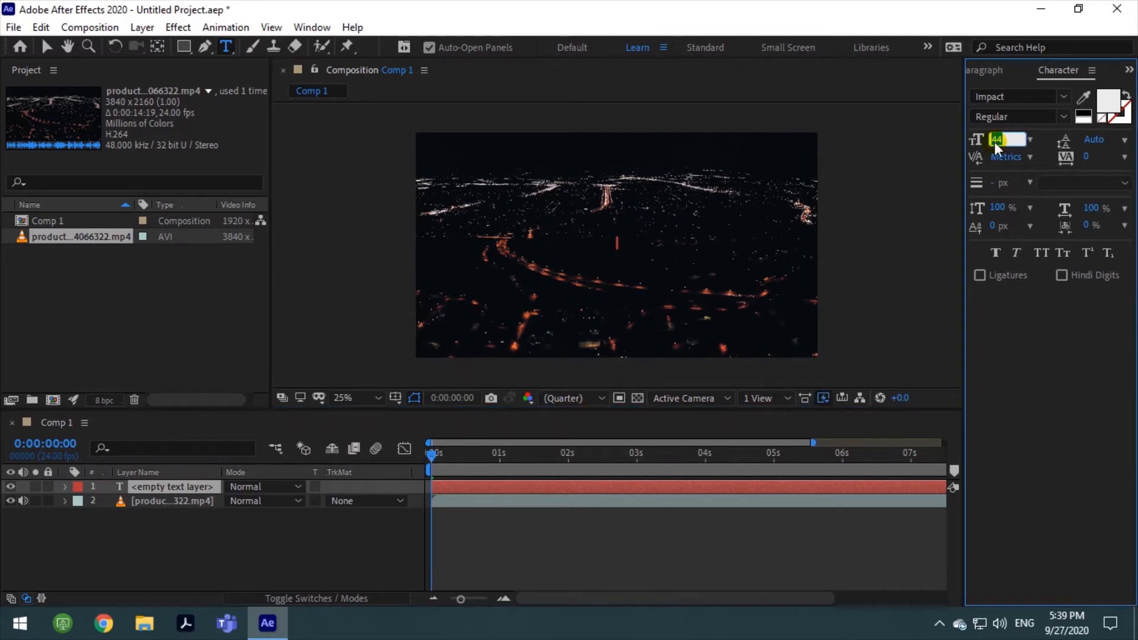
type("80")
key("Return")
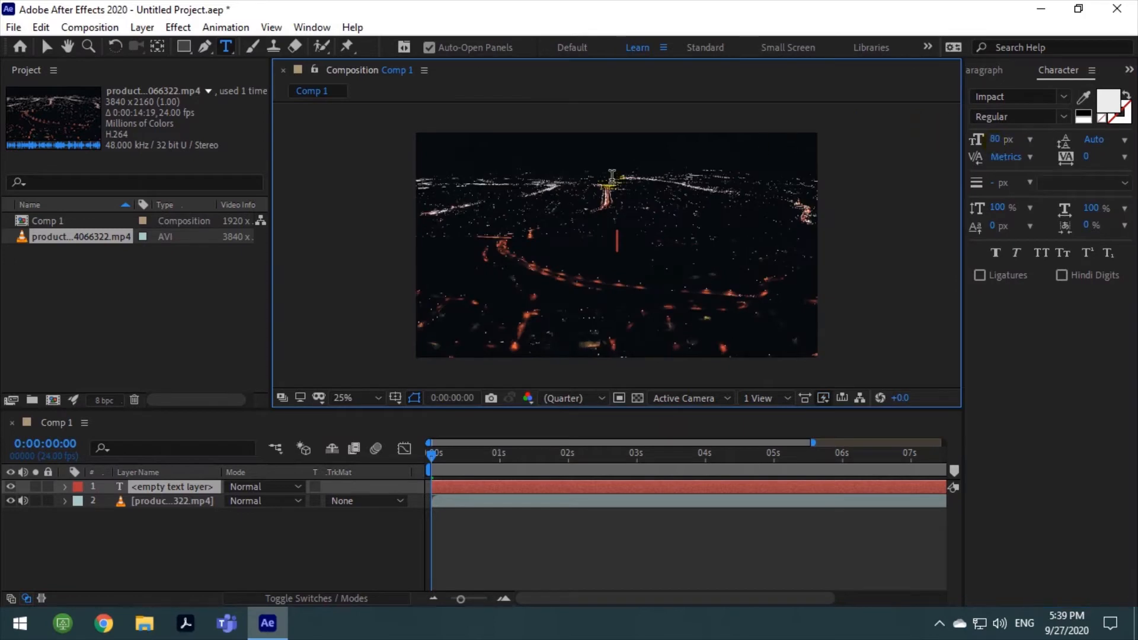
type("P")
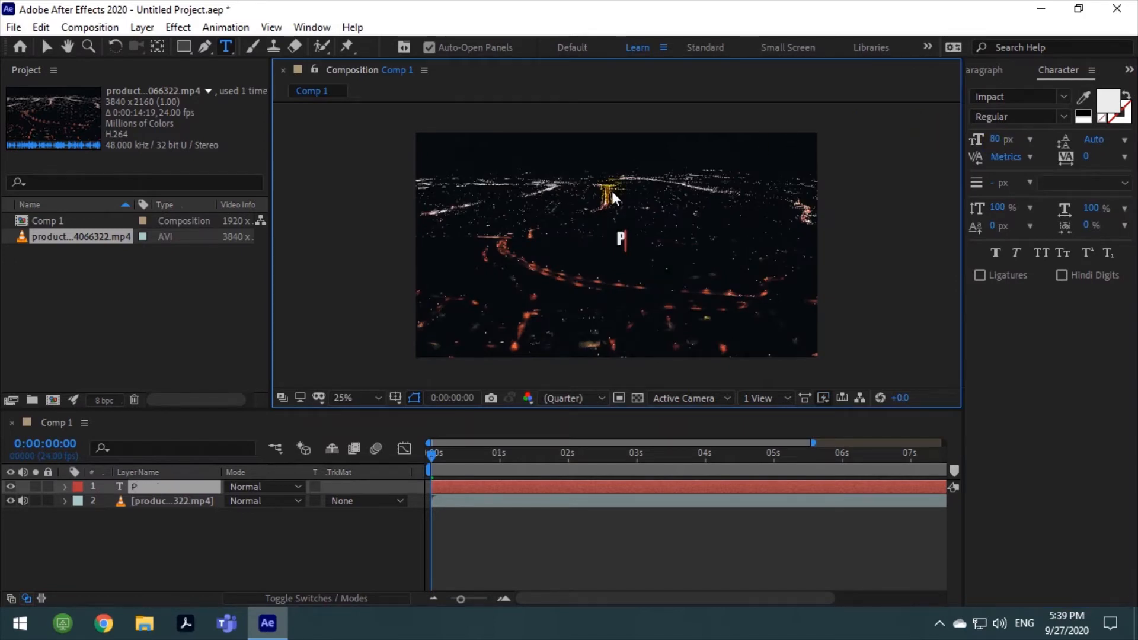
type("ixel")
left_click(43, 48)
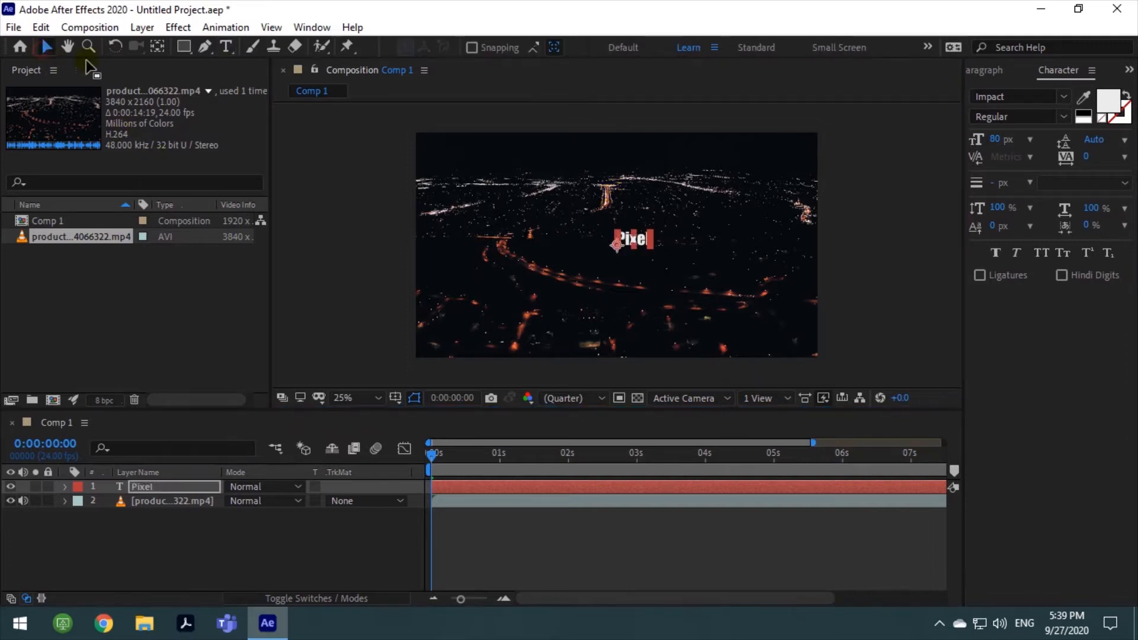
Center the anchor point within the "Pixel" text and scale the text up to fill most of the frame's width
left_click(159, 45)
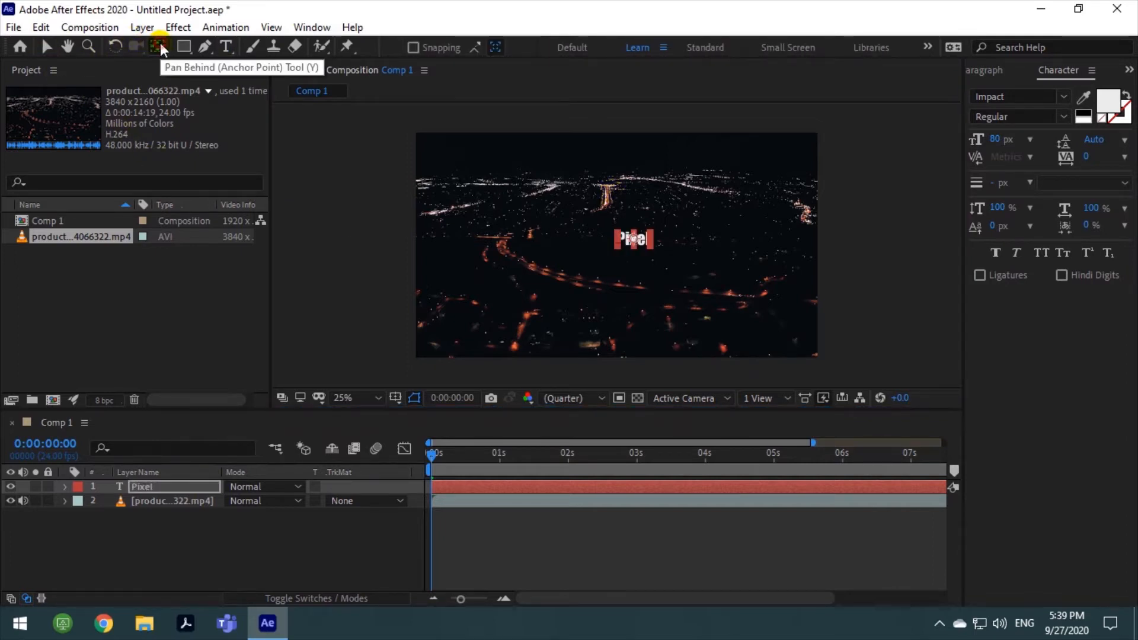
left_click(651, 251)
key("v")
left_click_drag(650, 247, 780, 345)
left_click_drag(696, 286, 688, 279)
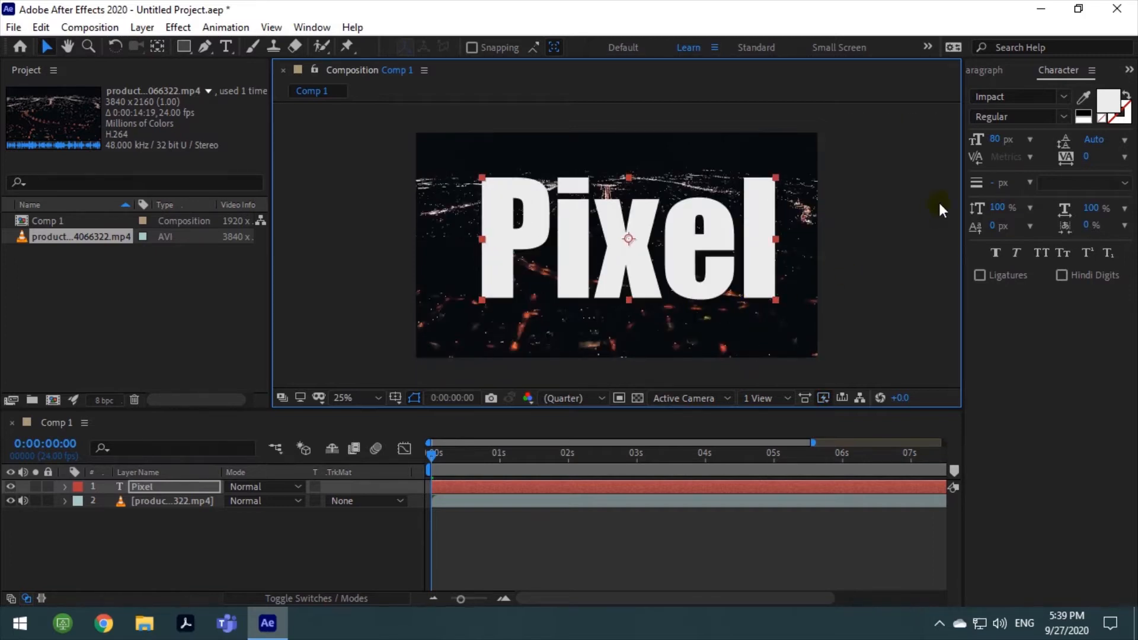
left_click(1066, 74)
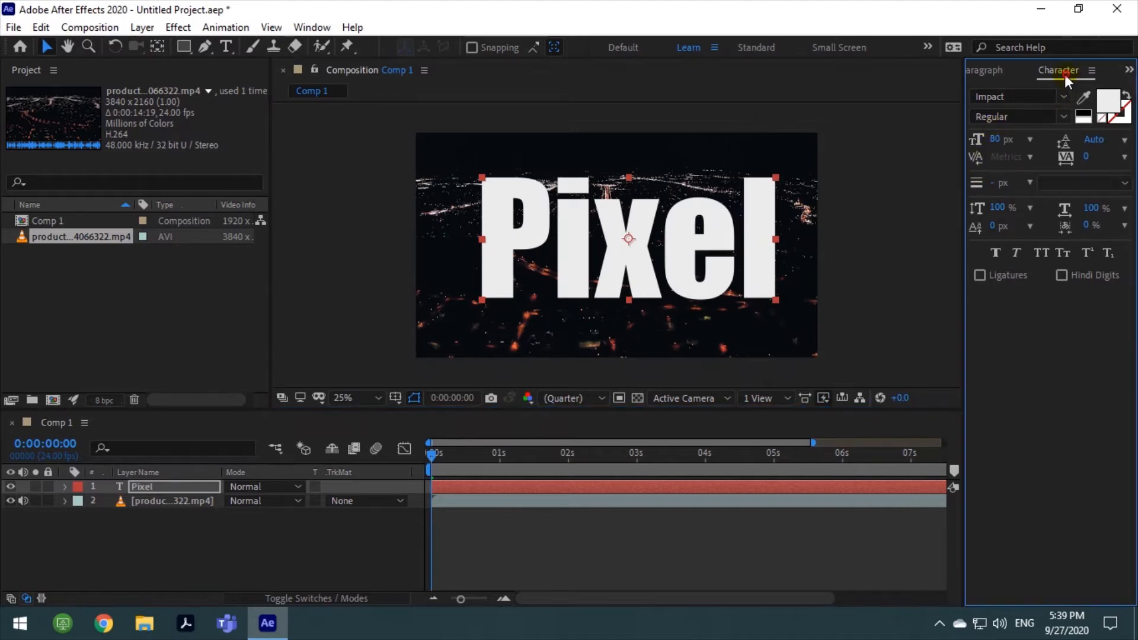
left_click(975, 73)
left_click(932, 154)
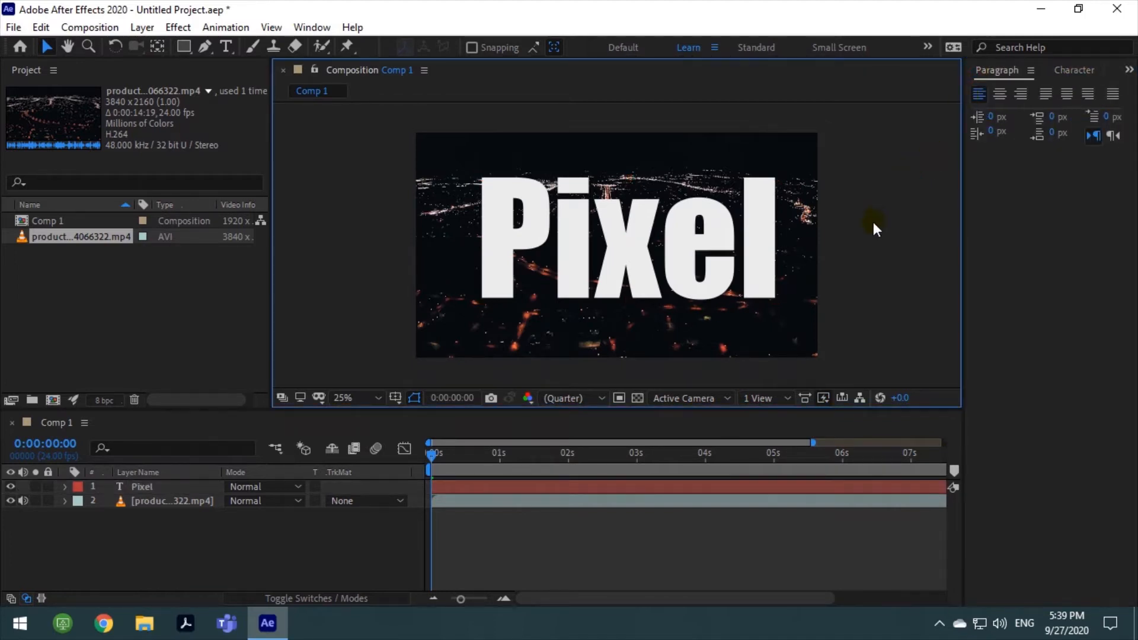
left_click(1129, 70)
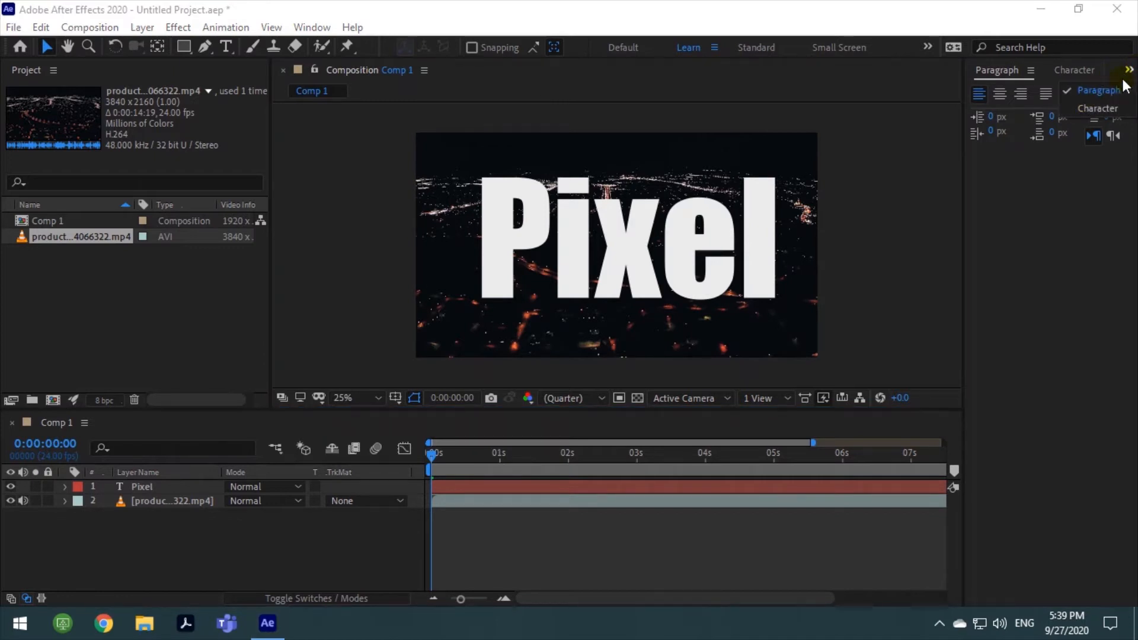
left_click(1104, 91)
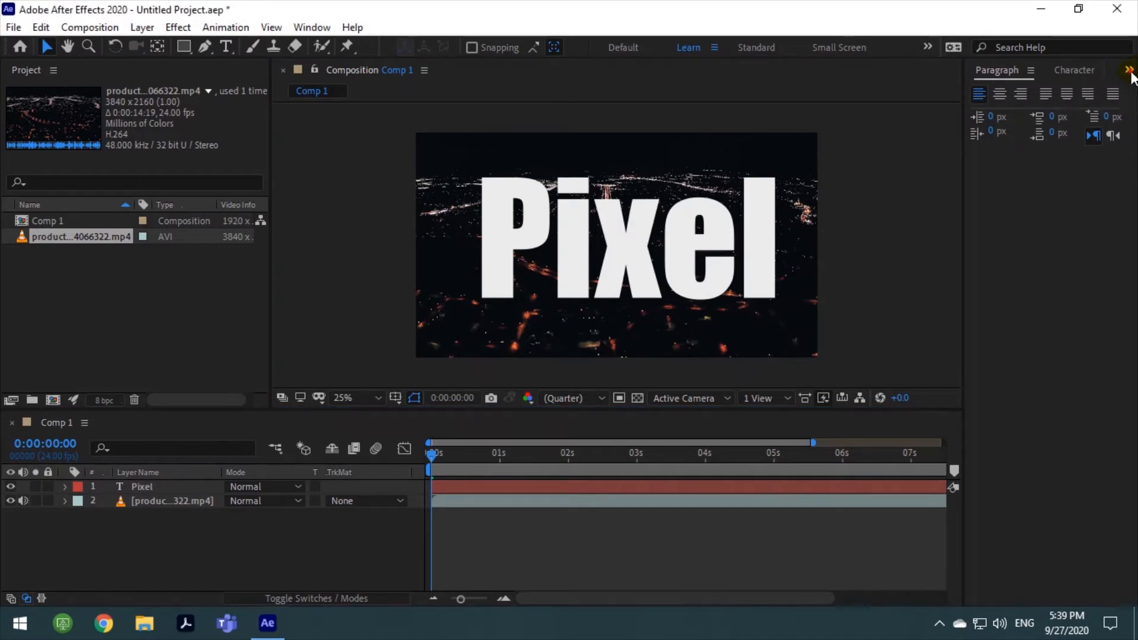
left_click(892, 223)
Align the "Pixel" text layer to the horizontal and vertical center of the composition
left_click(748, 249)
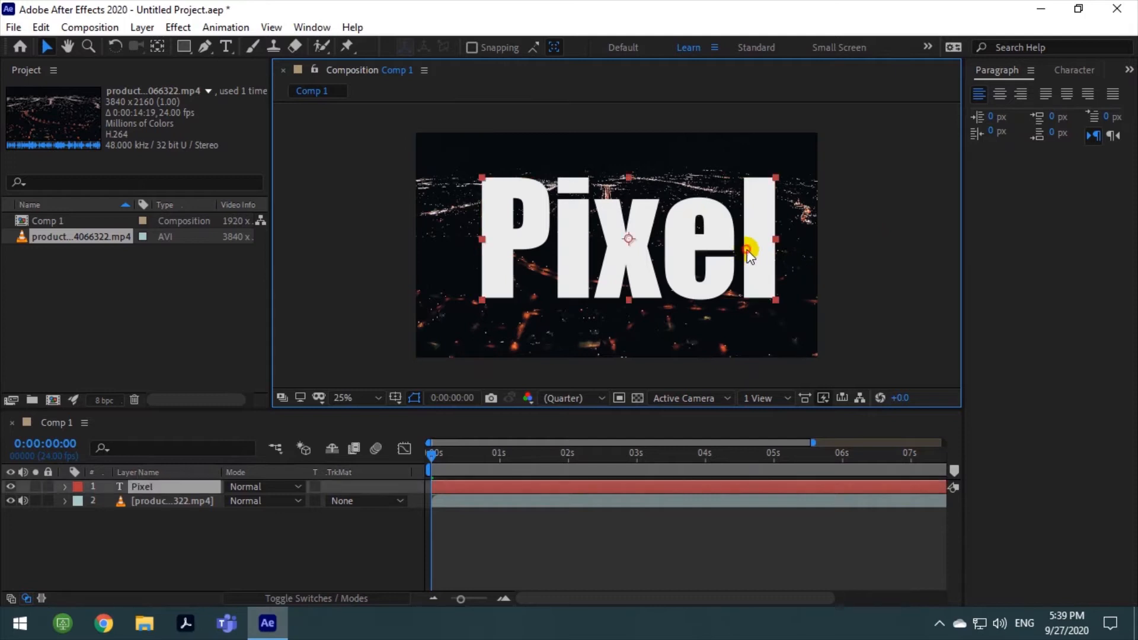
left_click_drag(750, 245, 751, 248)
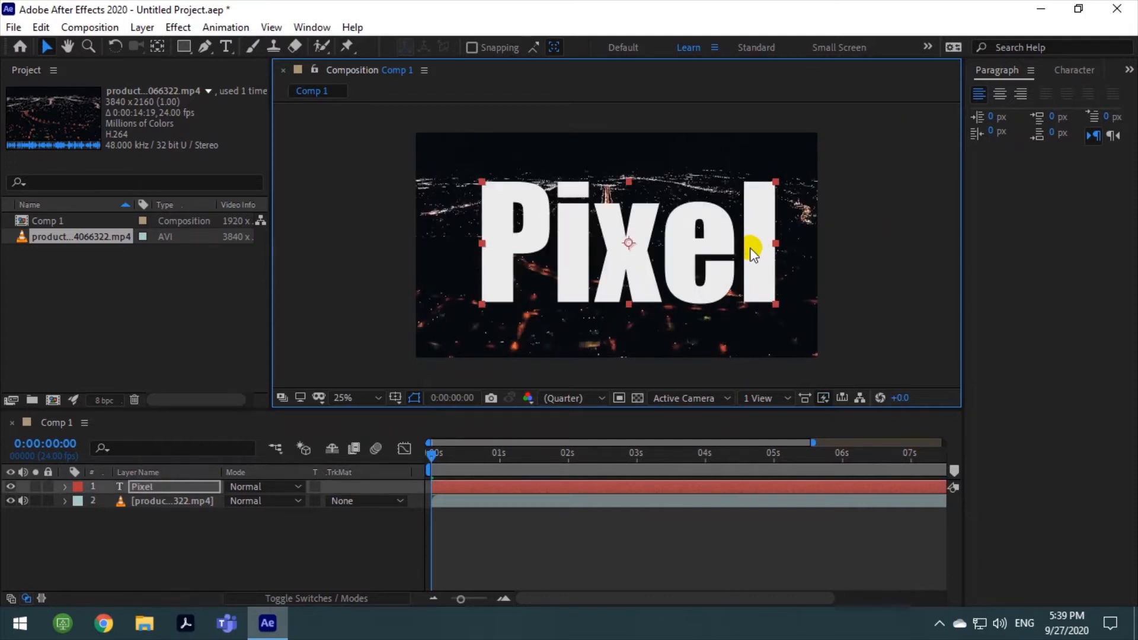
left_click(324, 29)
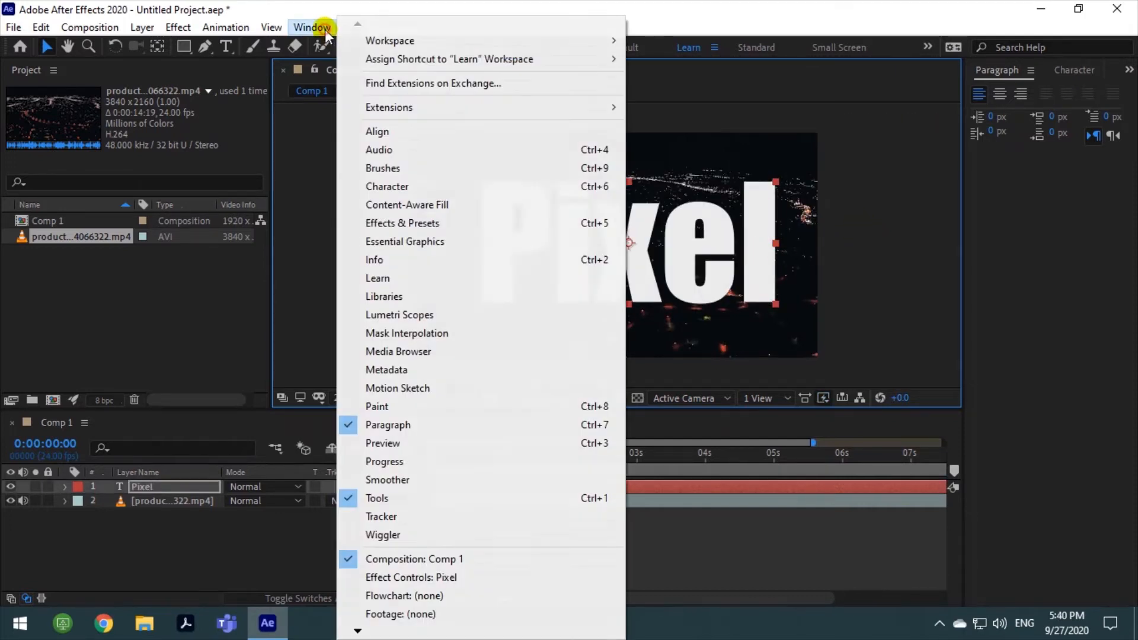
left_click(438, 131)
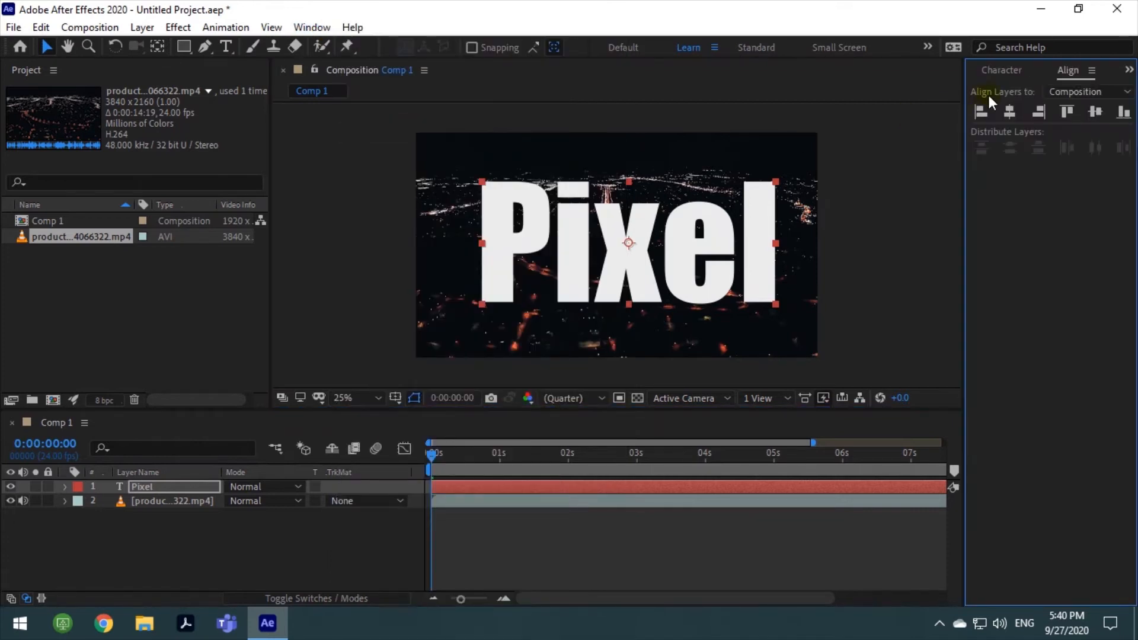
left_click(1010, 112)
left_click(1094, 112)
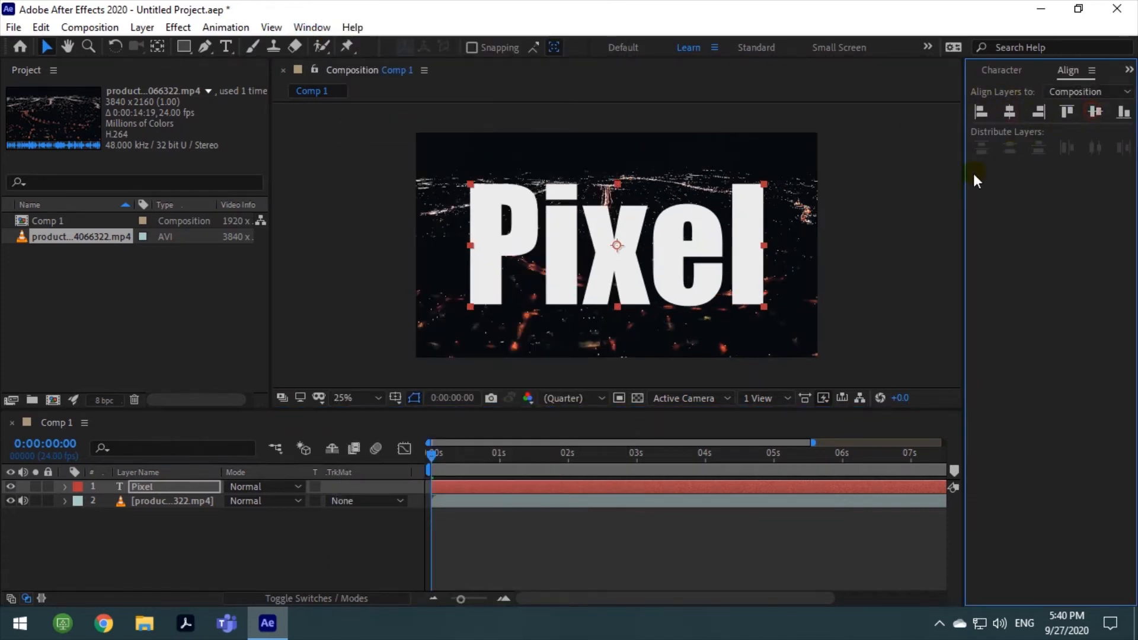
left_click(910, 204)
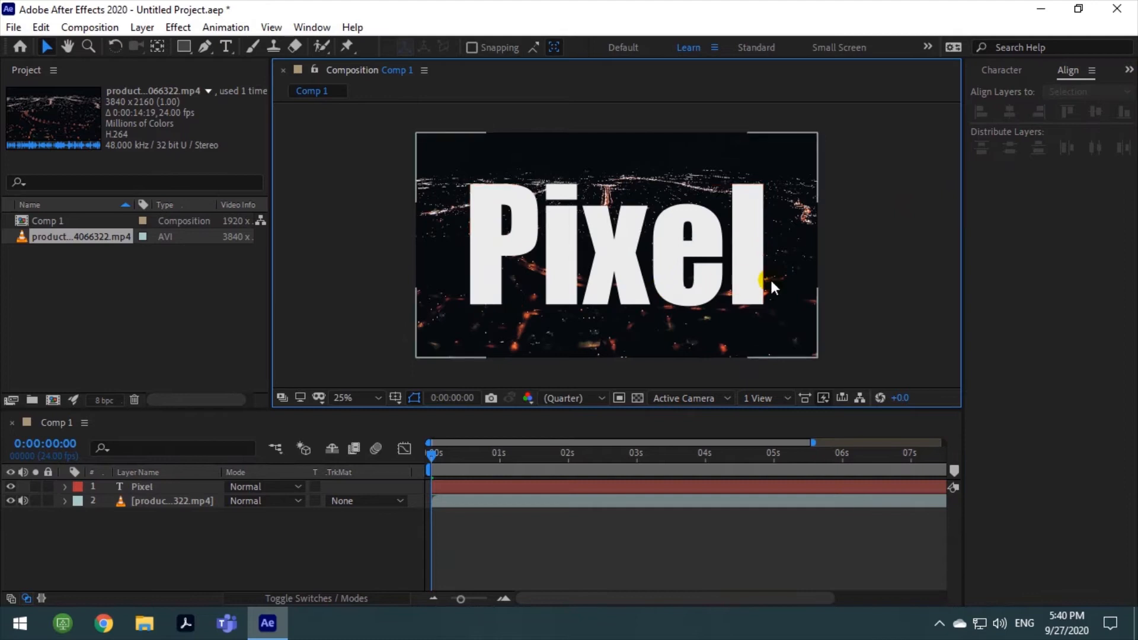
Find the Vegas effect by searching for "vega" and apply it to the "Pixel" text layer
left_click(312, 27)
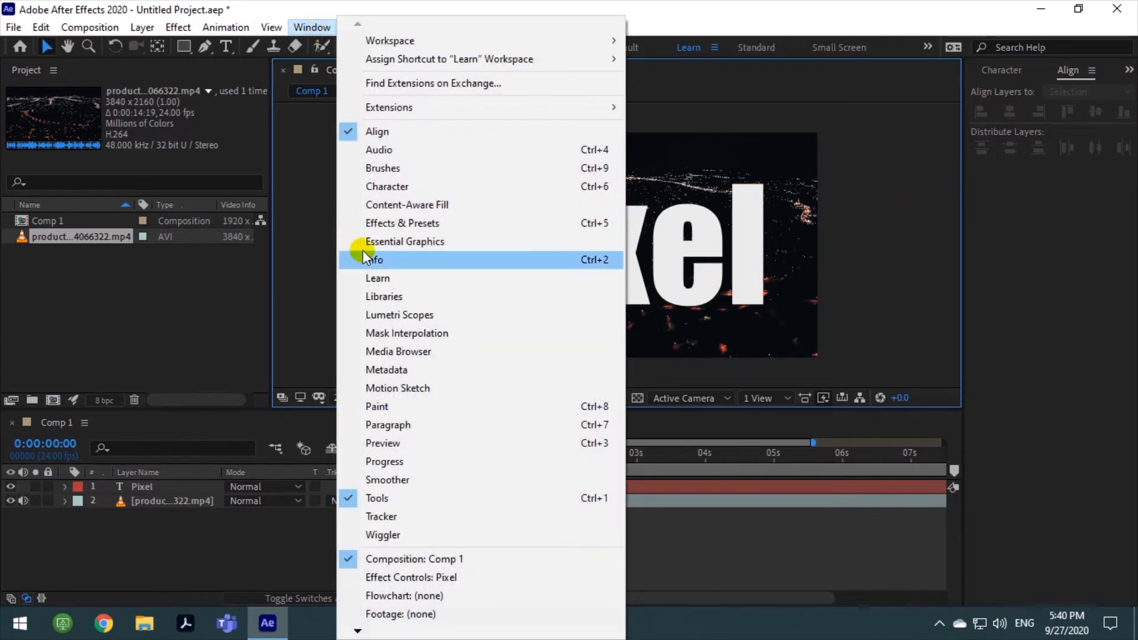
left_click(389, 223)
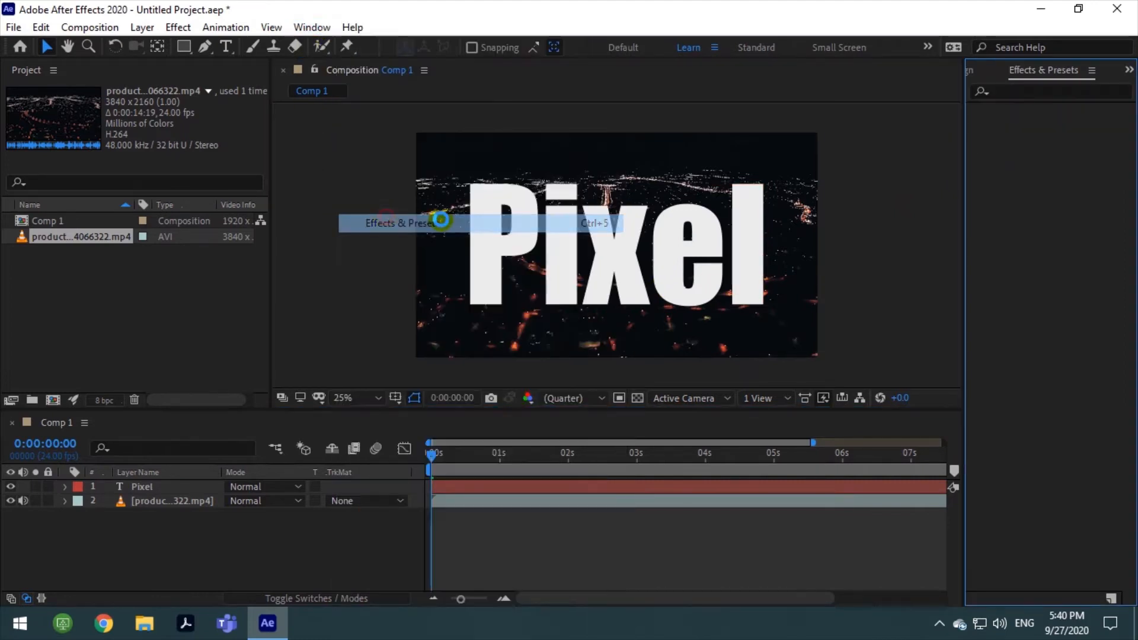
left_click(1009, 93)
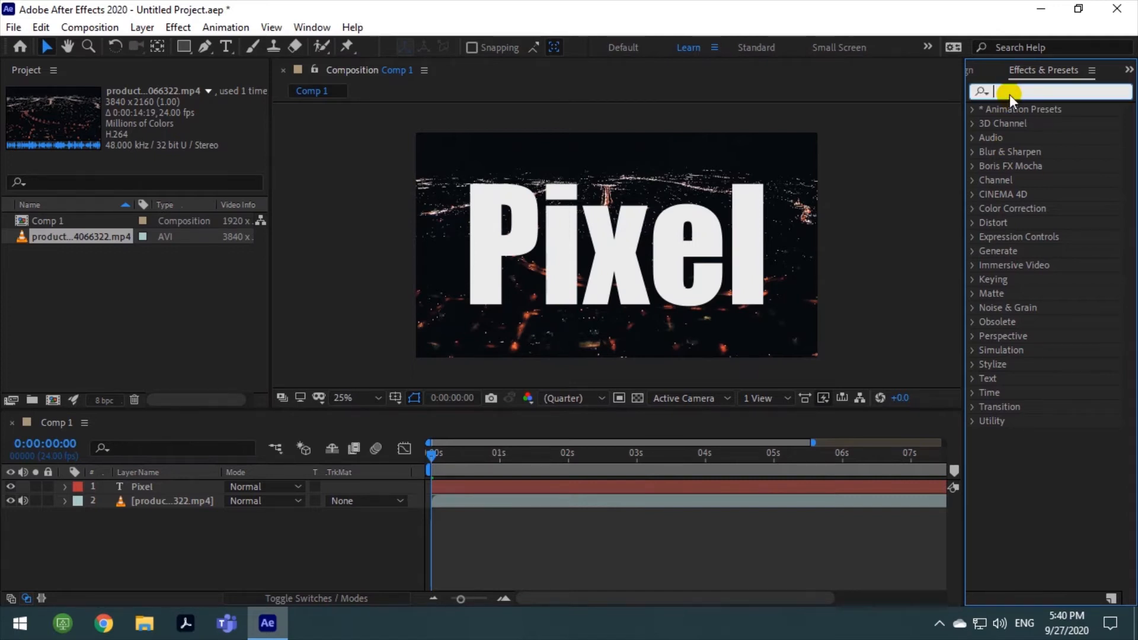
type("vega")
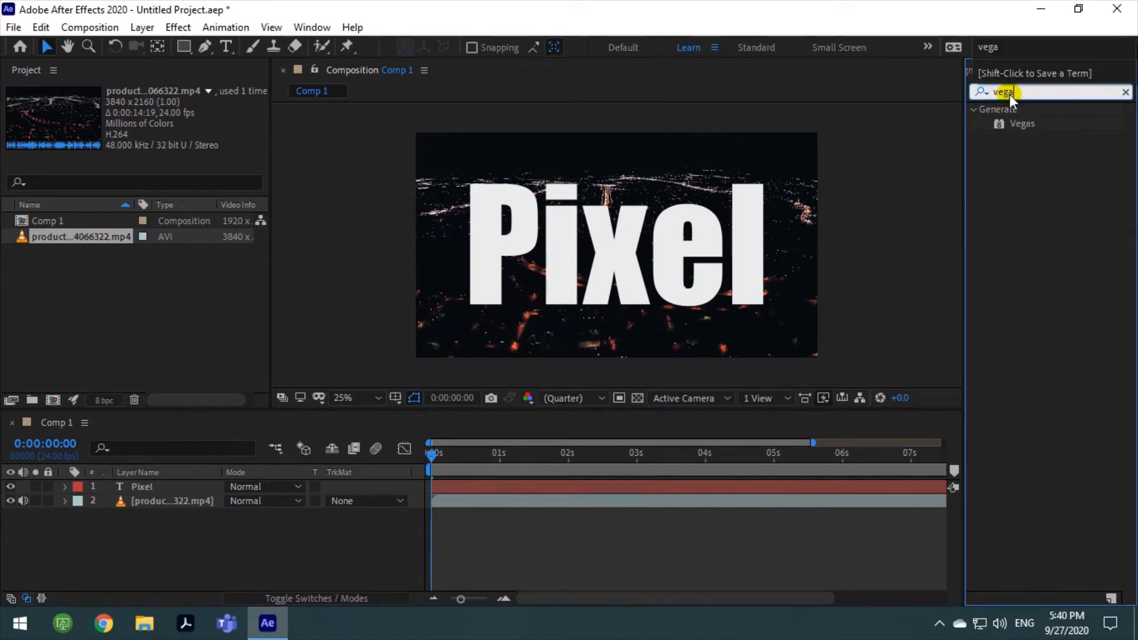
left_click_drag(1004, 127, 568, 489)
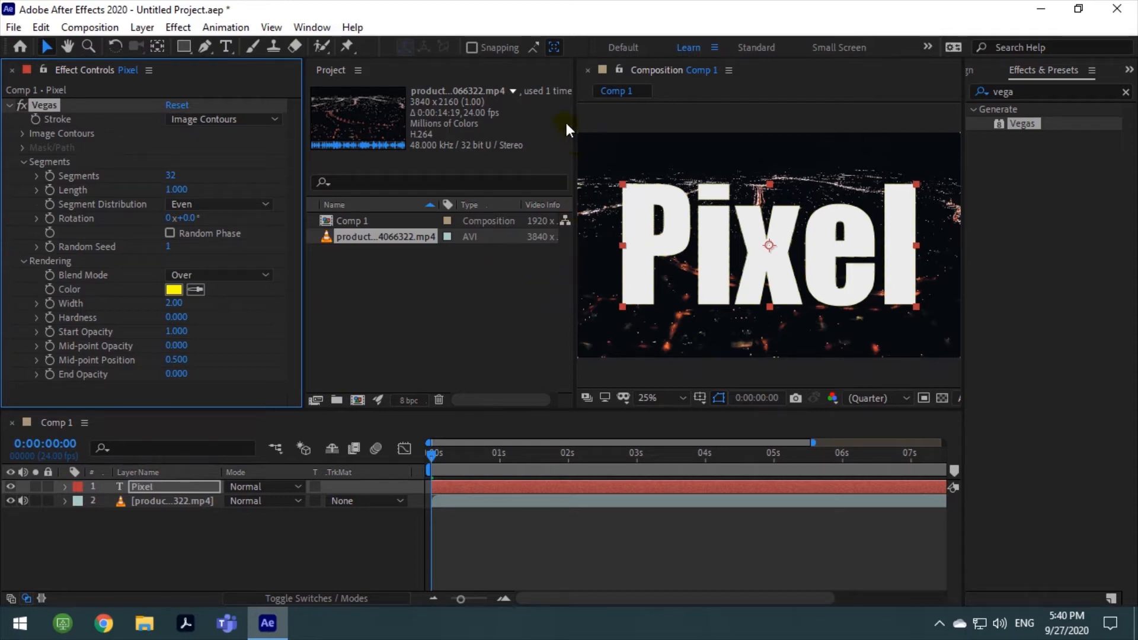
Close the Project panel to give the composition view more room
left_click(358, 70)
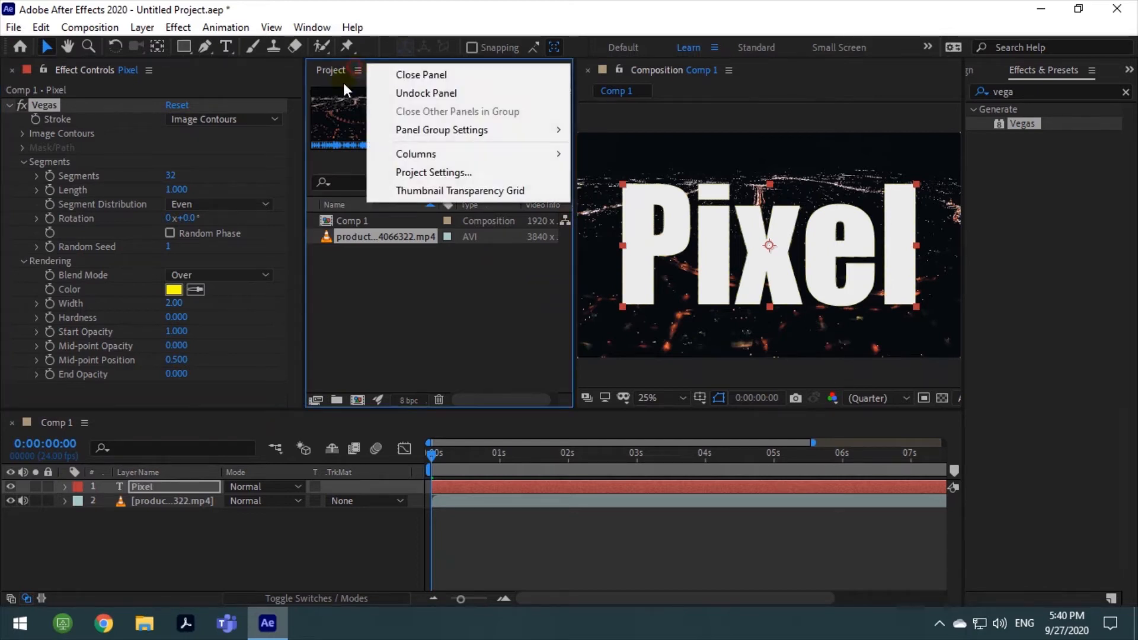
left_click(405, 74)
left_click(357, 243)
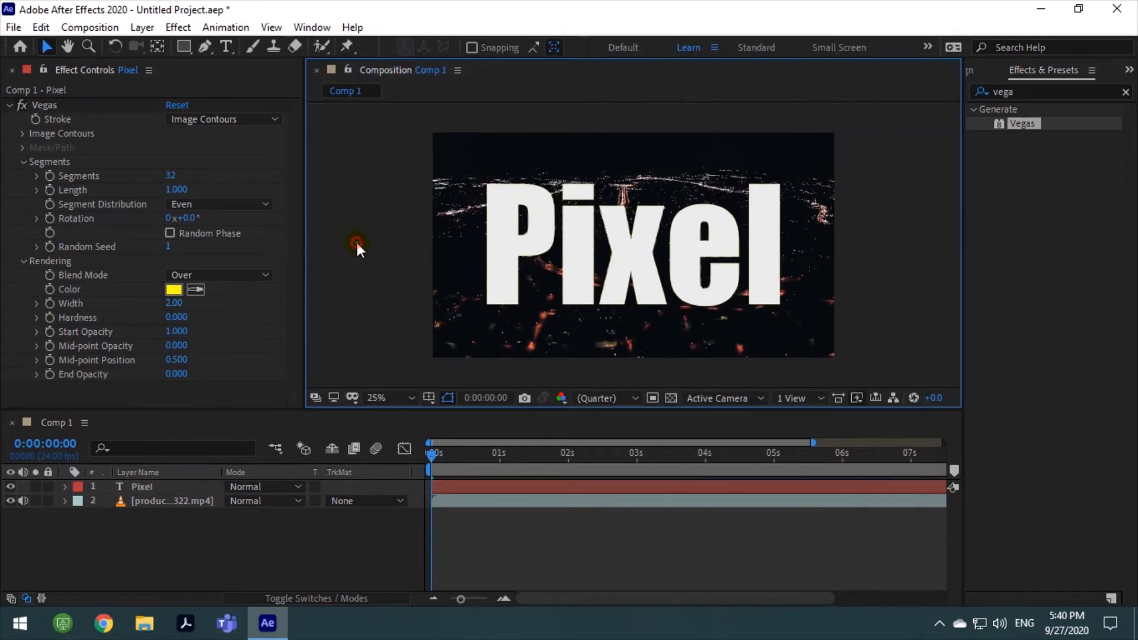
Set the Vegas effect's segment distribution to Bunched and enable Random Phase
left_click(194, 279)
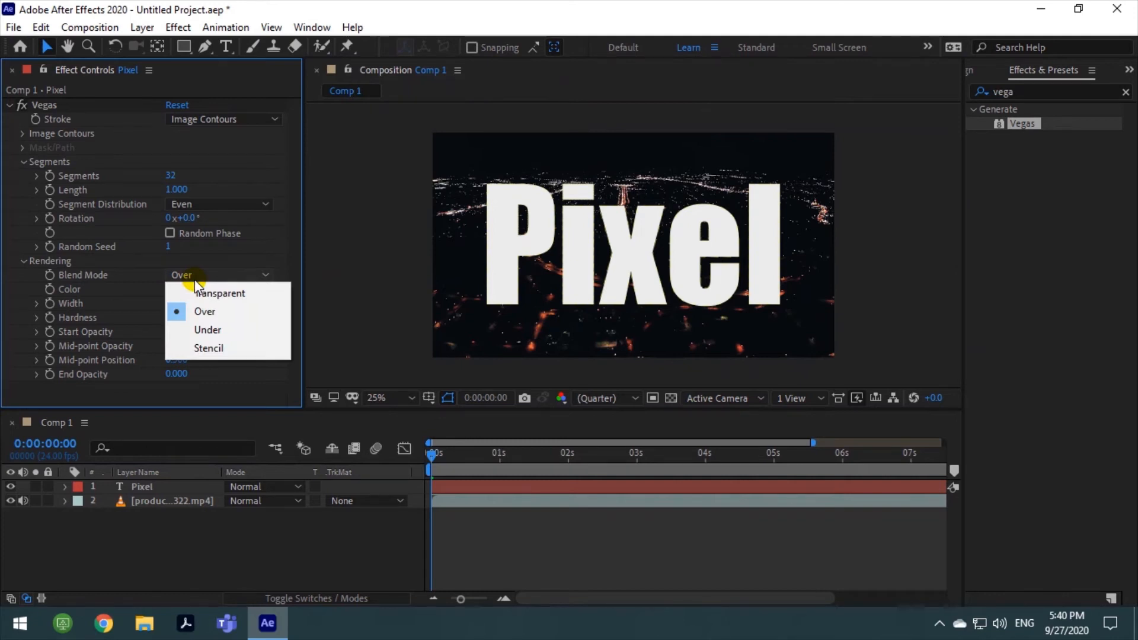
left_click(204, 206)
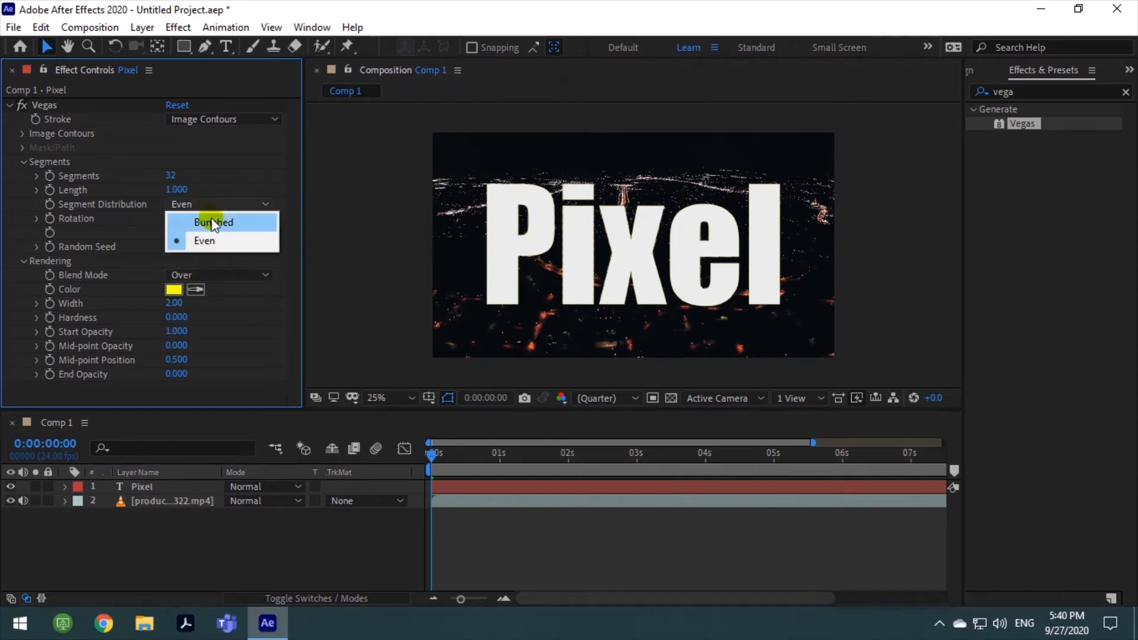
left_click(213, 222)
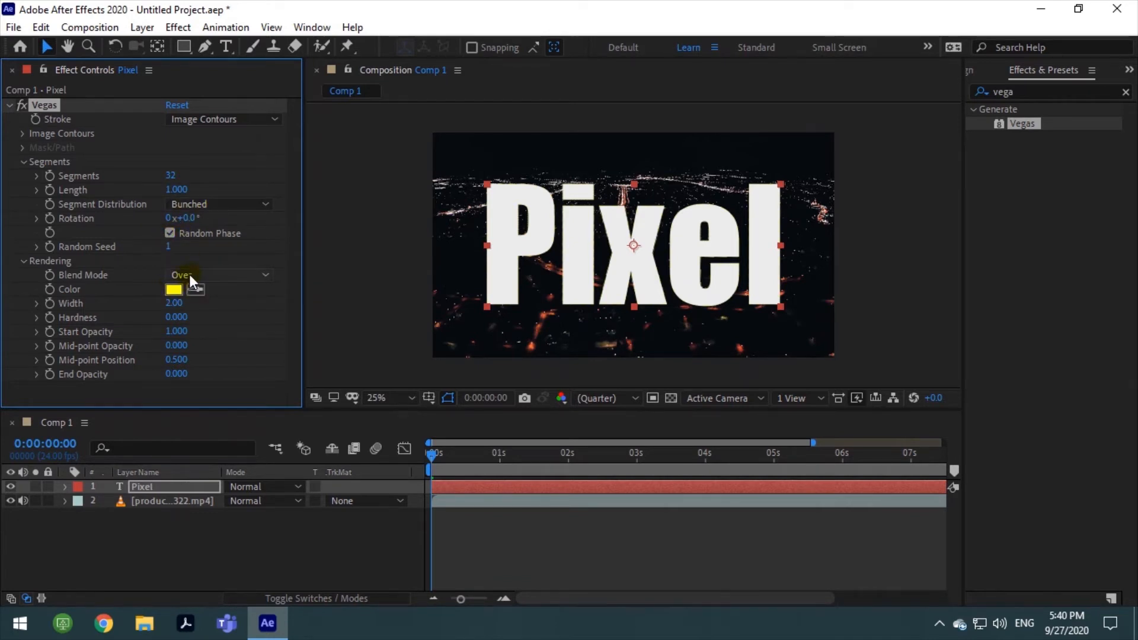
Try the Under blend mode for the Vegas effect and set it to Stencil, keeping the "Pixel" layer selected
left_click(190, 275)
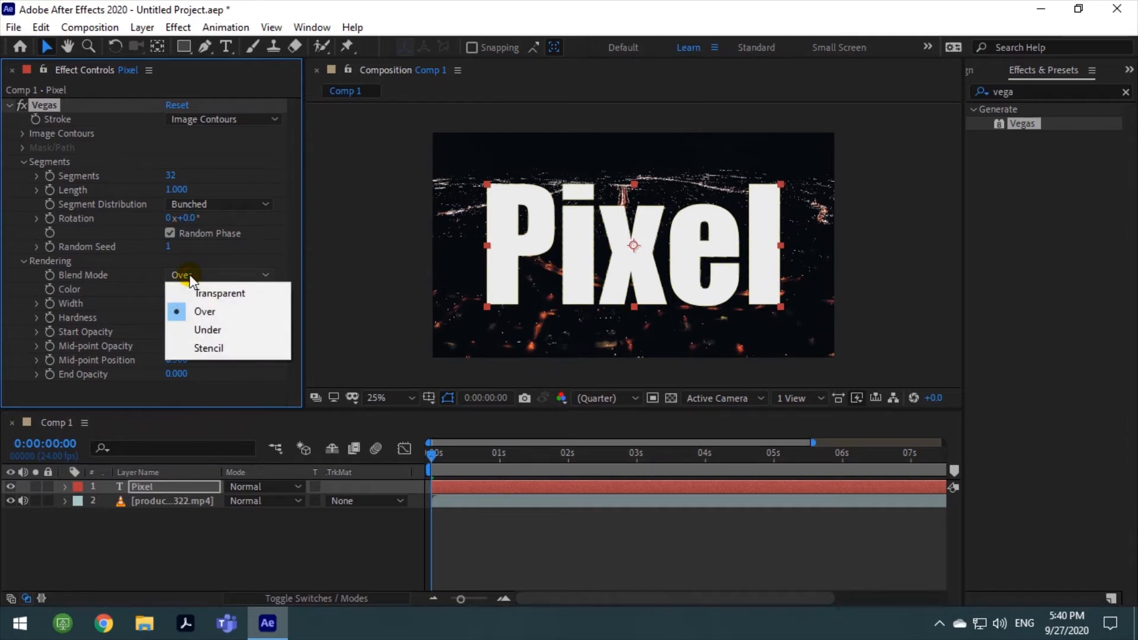
left_click(196, 329)
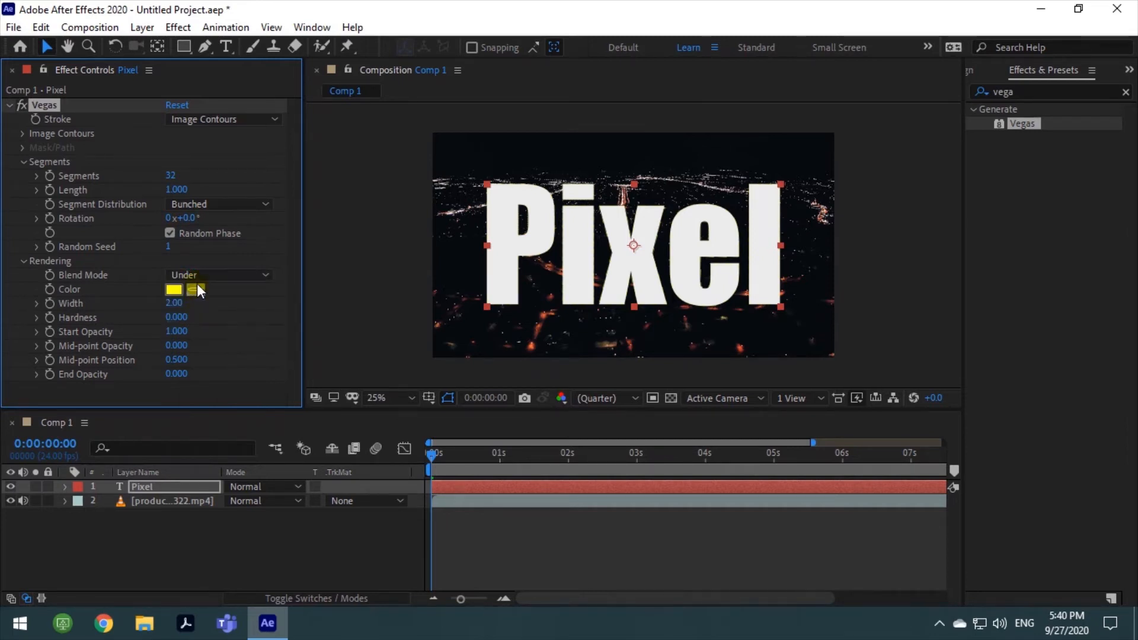
left_click(197, 276)
left_click(194, 346)
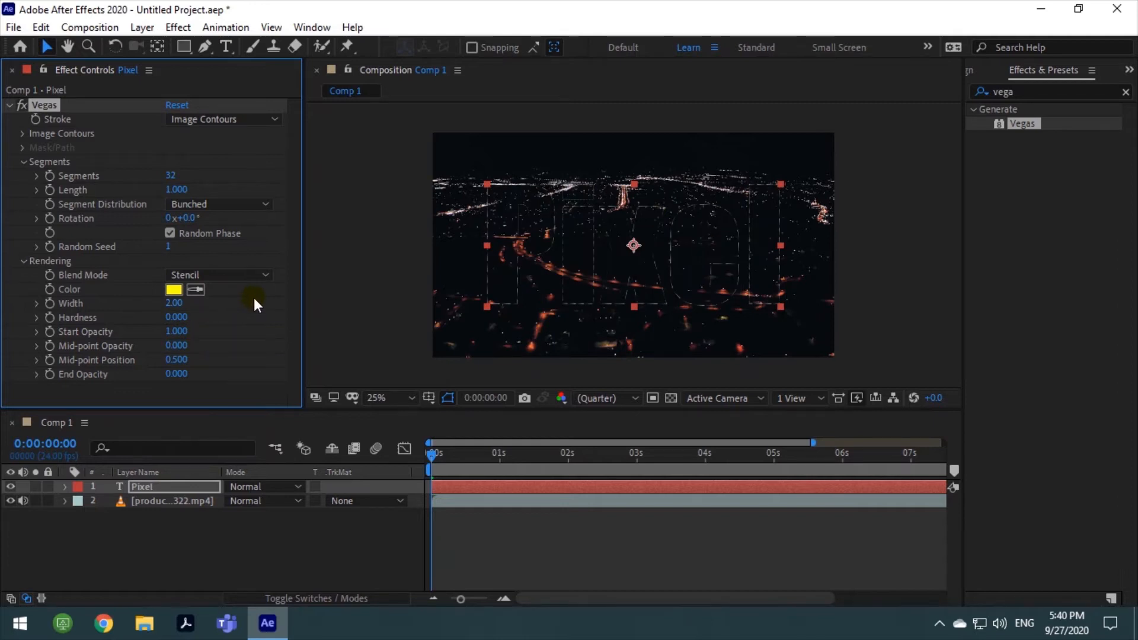
left_click(370, 331)
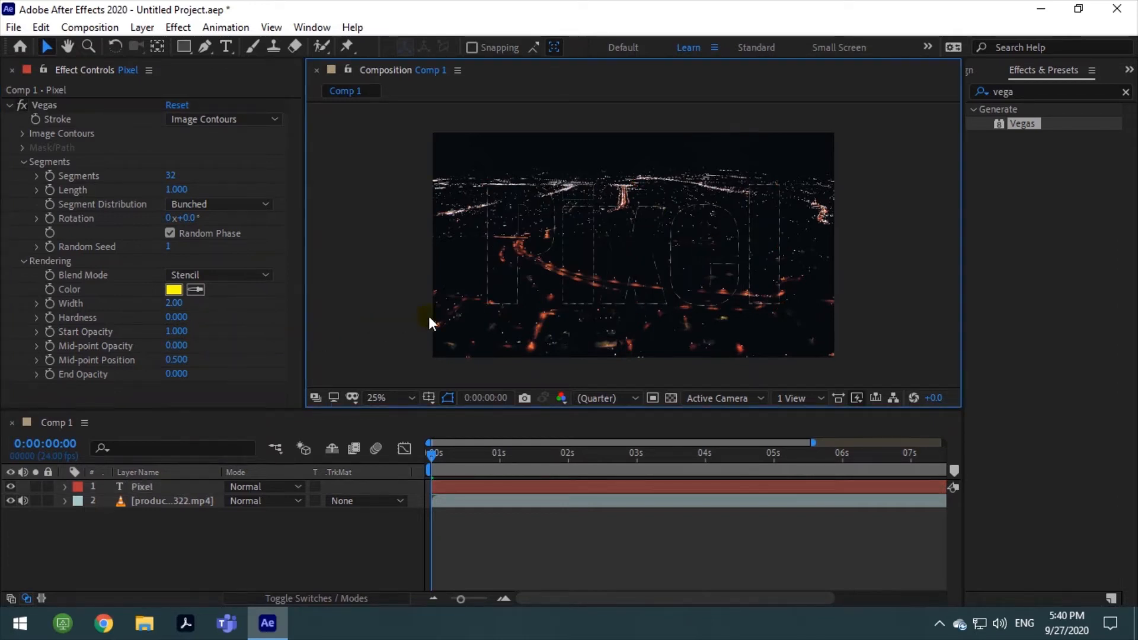
left_click(516, 291)
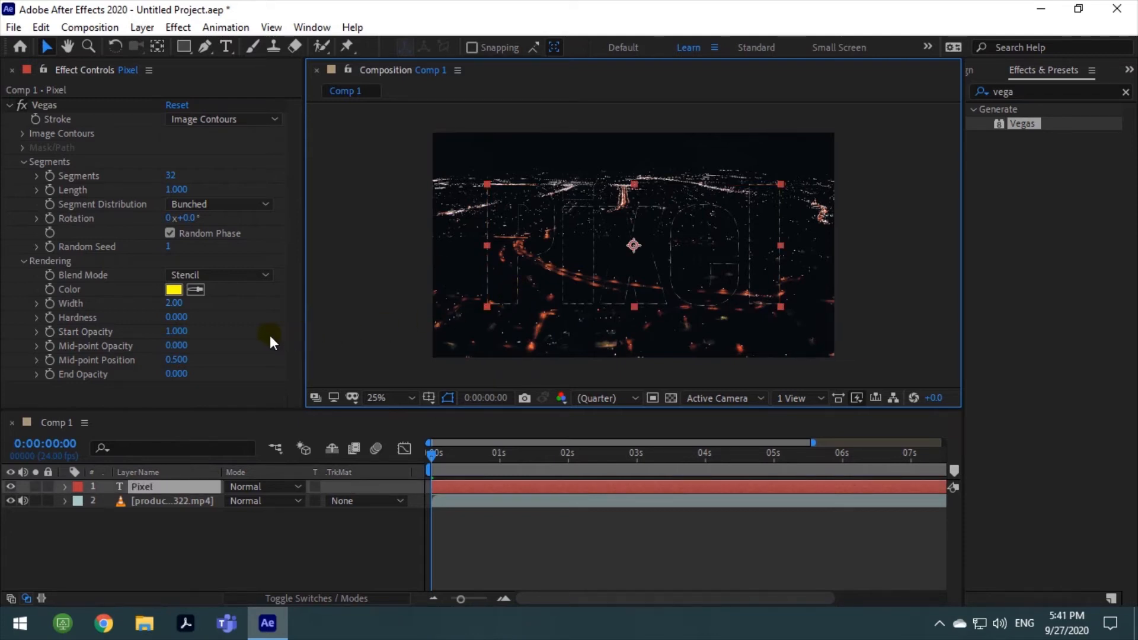
left_click(173, 290)
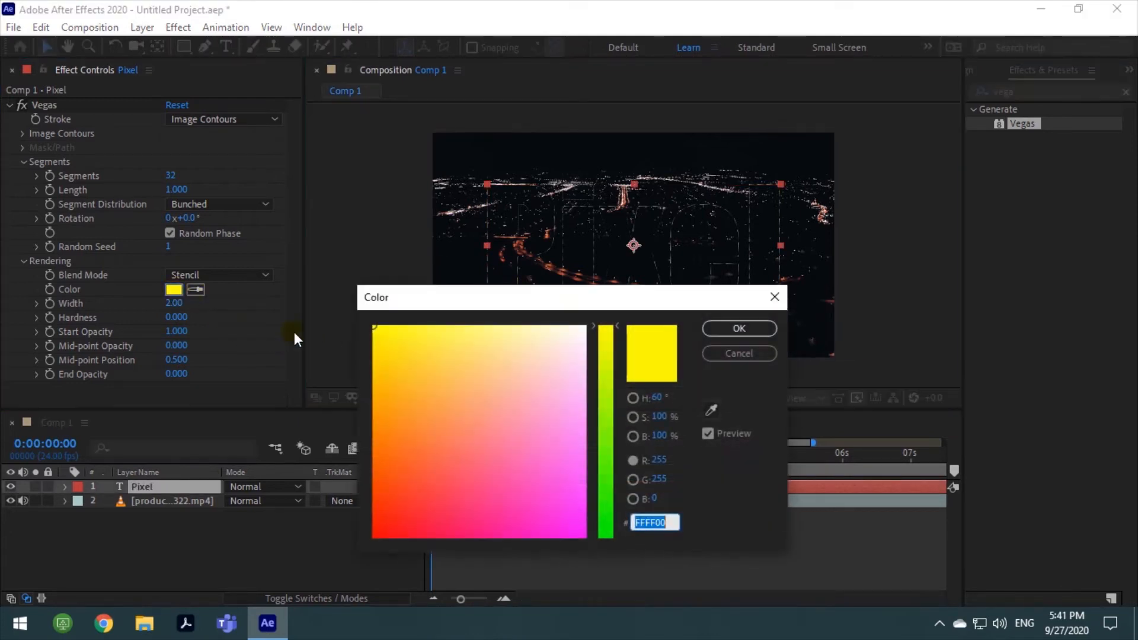
left_click(717, 328)
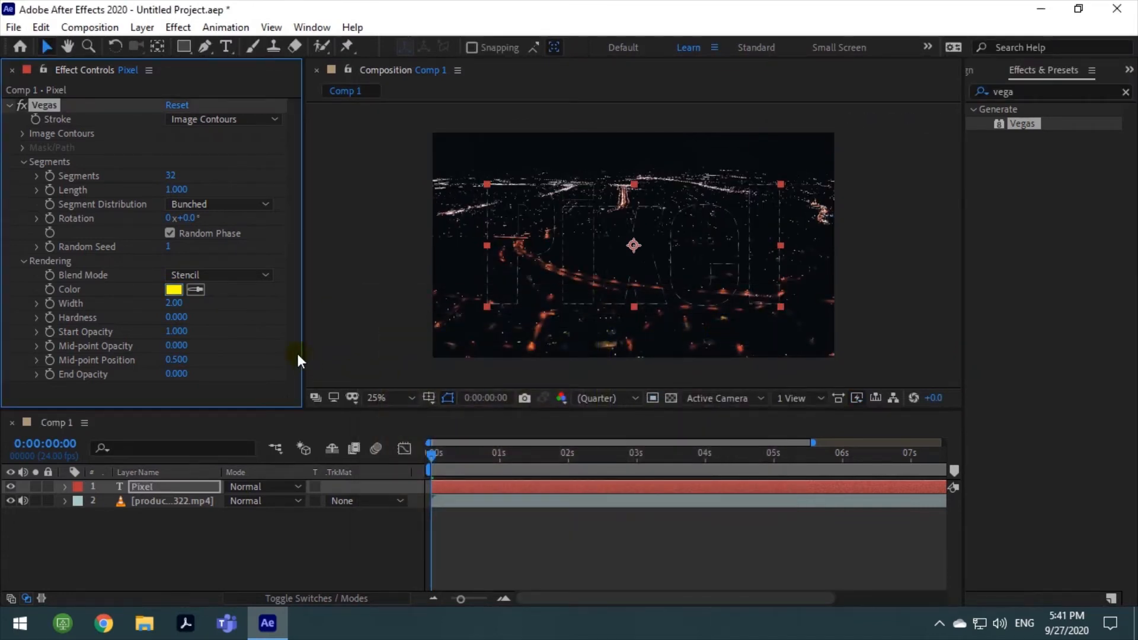
Start keyframing the Vegas Rotation at the beginning of the composition with a value of 2 revolutions
left_click(431, 449)
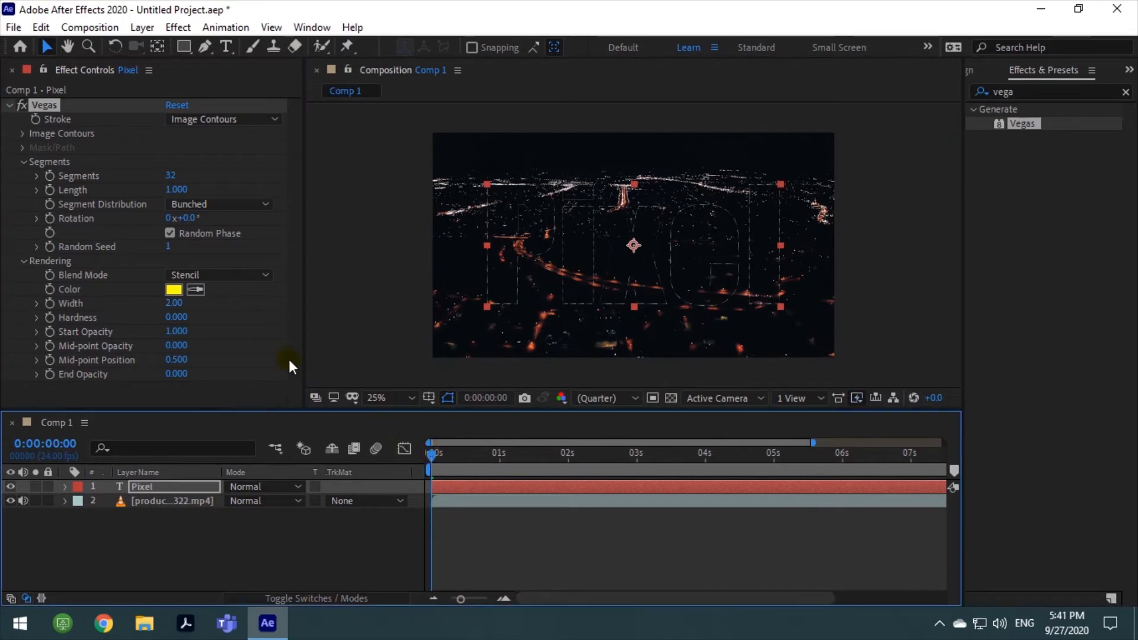
left_click(49, 219)
left_click(170, 218)
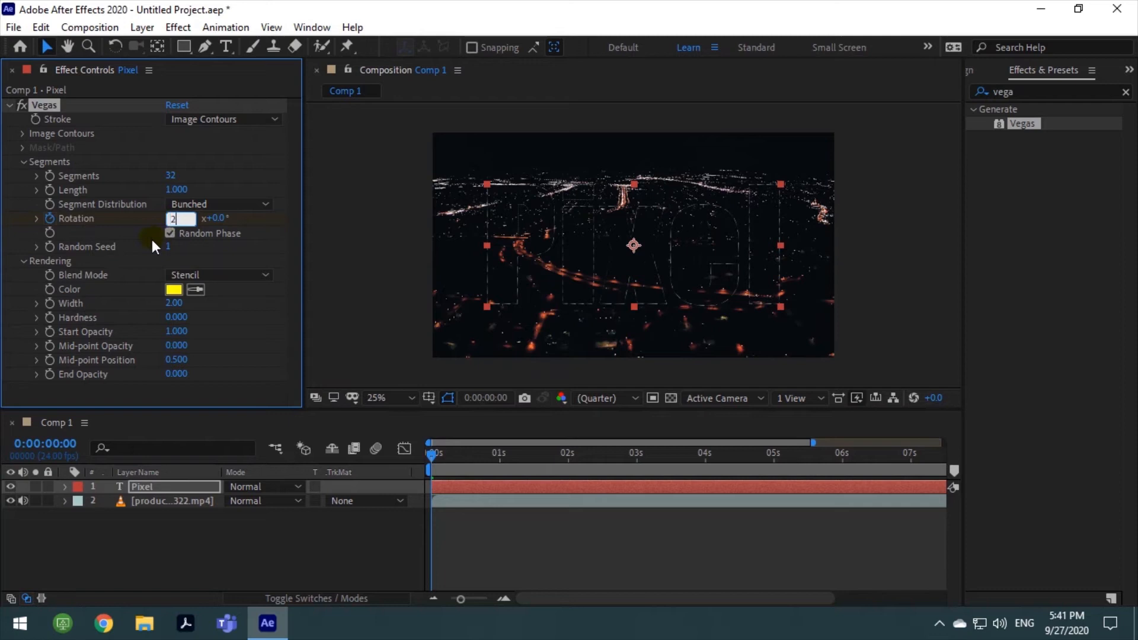
key("Return")
Add a Vegas Rotation keyframe of 0 revolutions at 0:00:09:23 and play the preview
left_click_drag(432, 457, 965, 496)
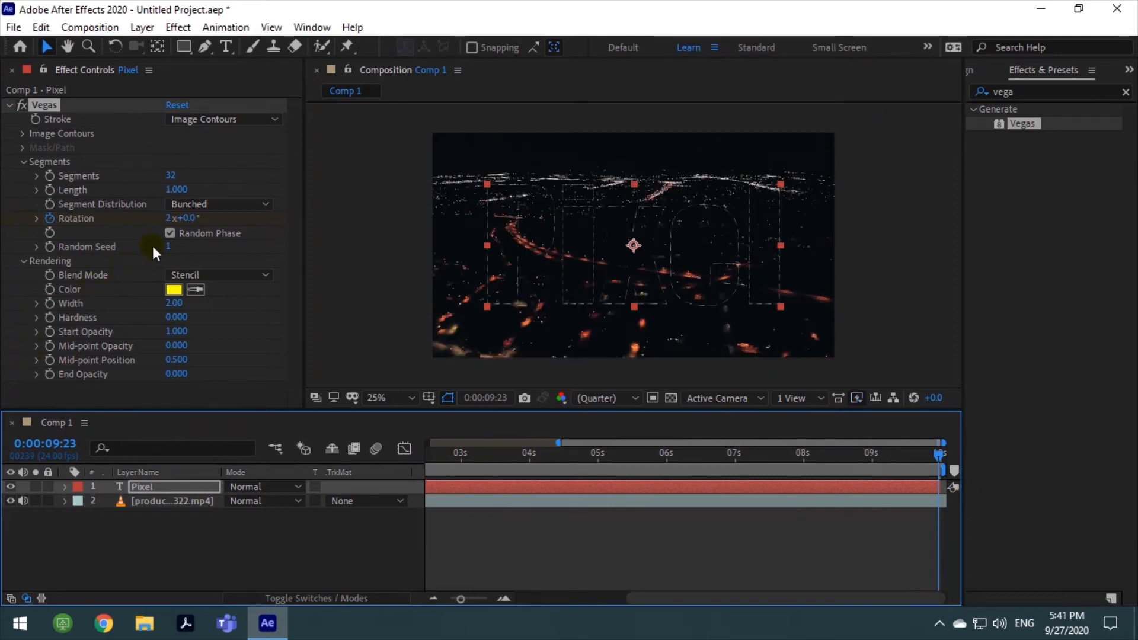
left_click(168, 219)
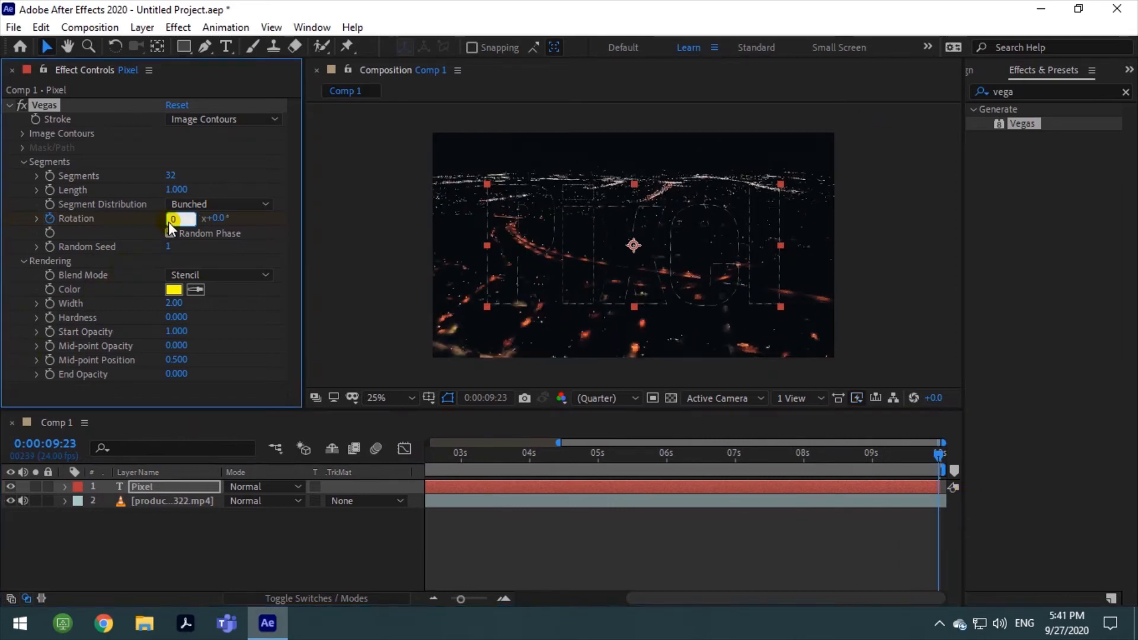
key("space")
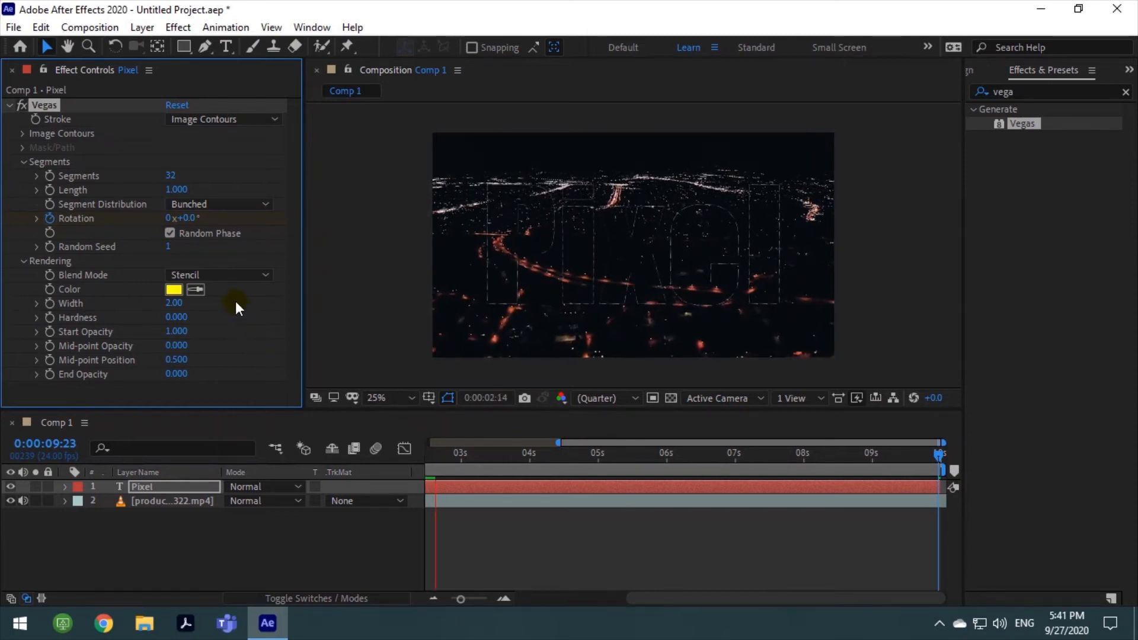
Compare the Over and Under blend modes during playback and return the Vegas blend mode to Stencil
left_click(229, 276)
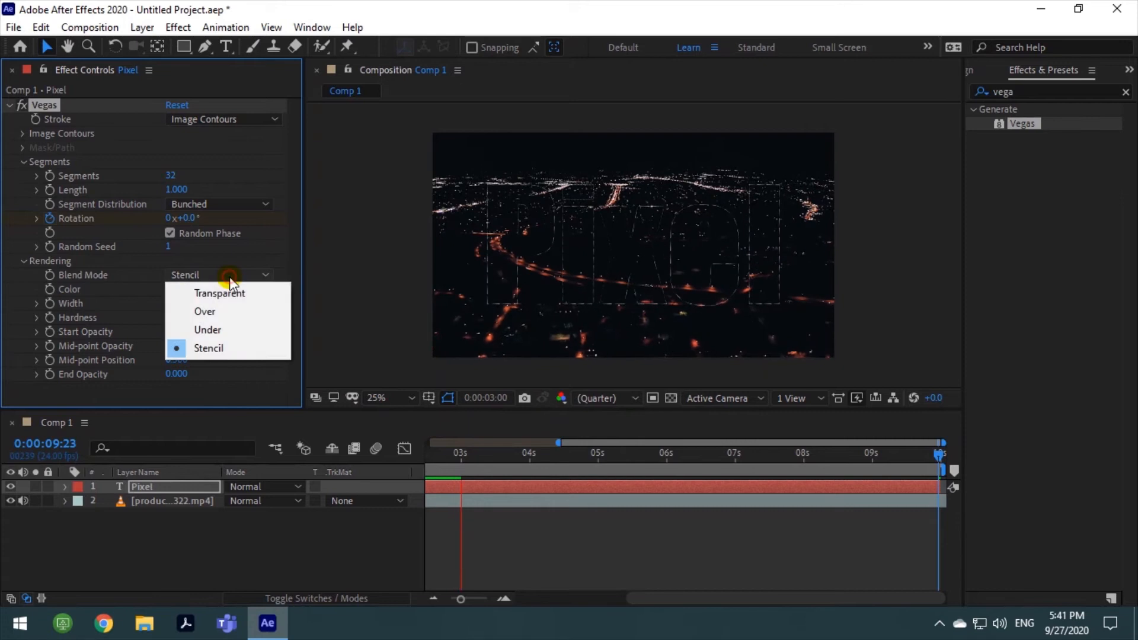
left_click(222, 311)
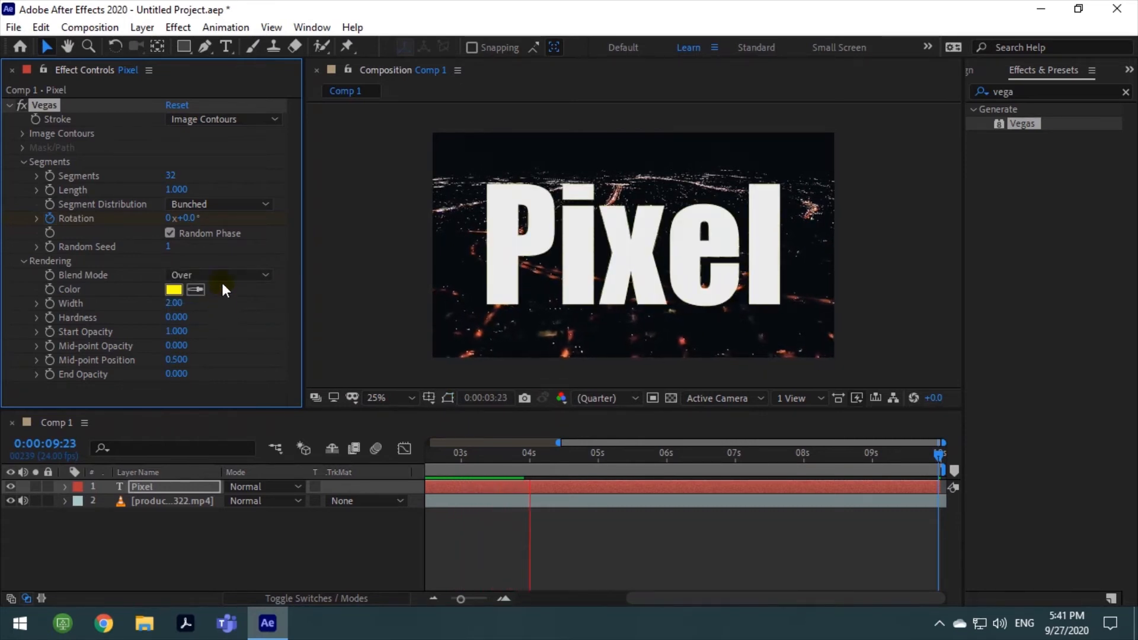
left_click(222, 276)
left_click(219, 329)
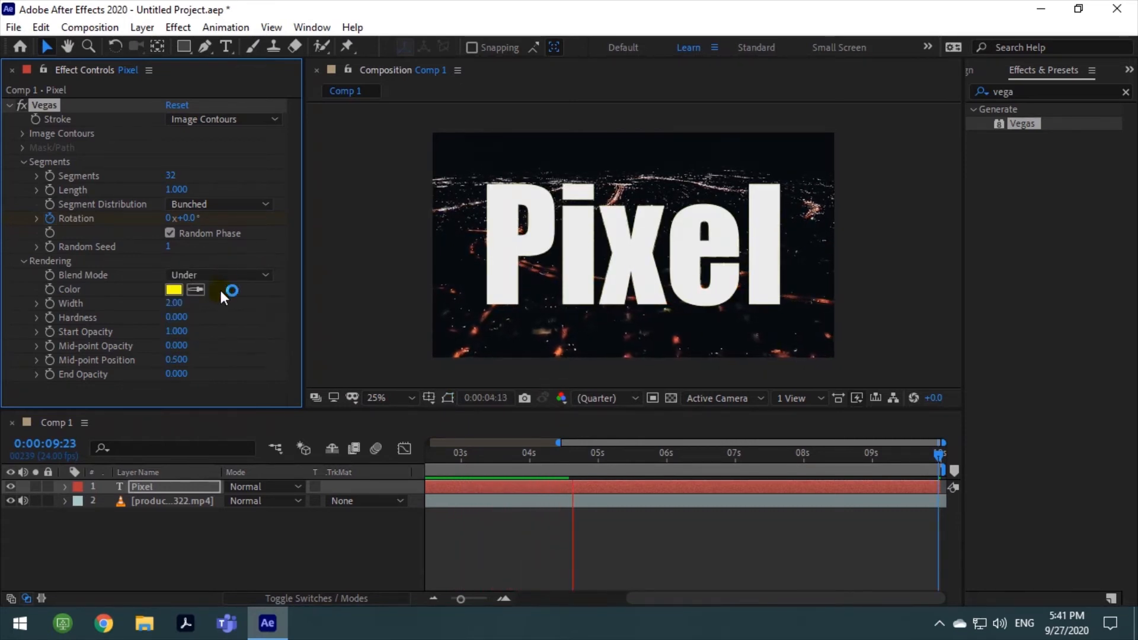
left_click(222, 276)
left_click(220, 347)
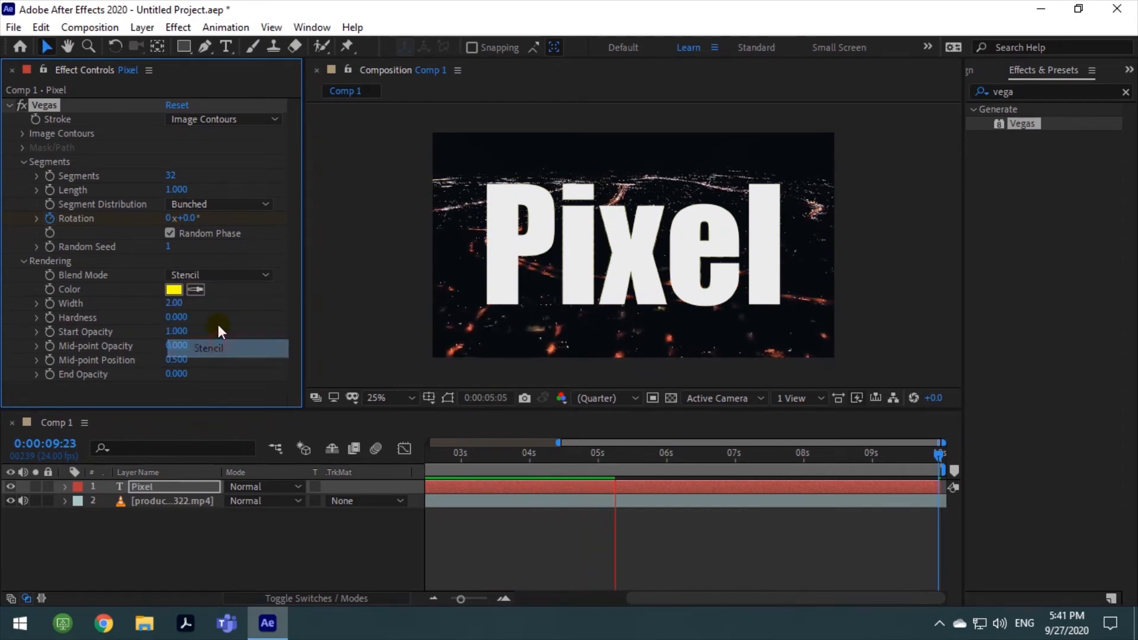
Increase the Vegas stroke width to 11.90 and set the number of segments to 1
left_click_drag(193, 306, 222, 307)
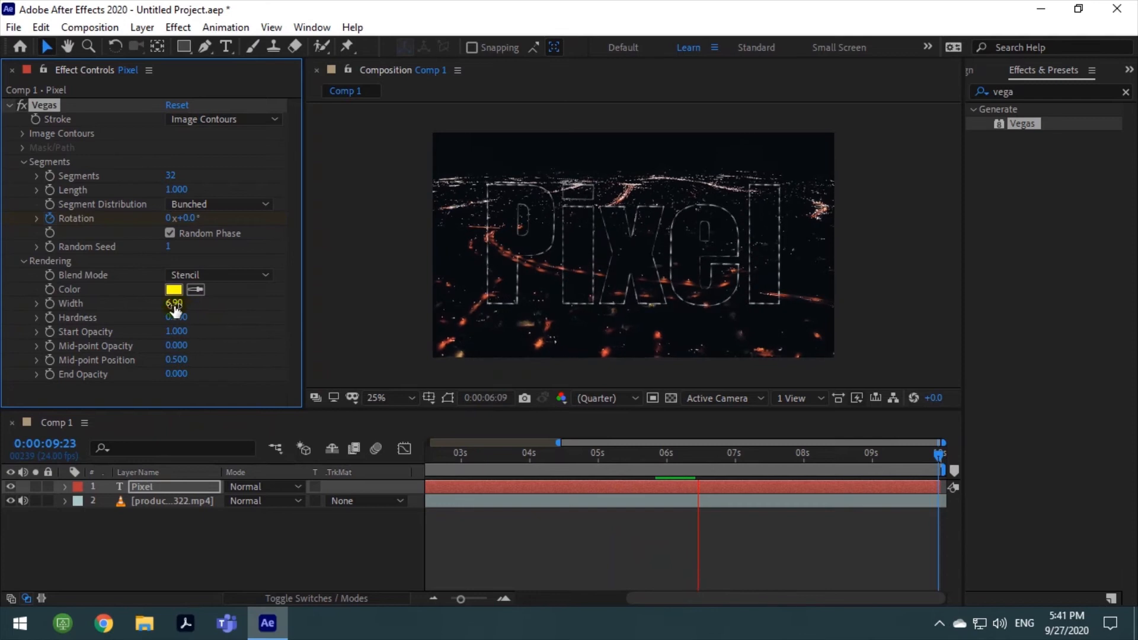
left_click_drag(170, 304, 261, 330)
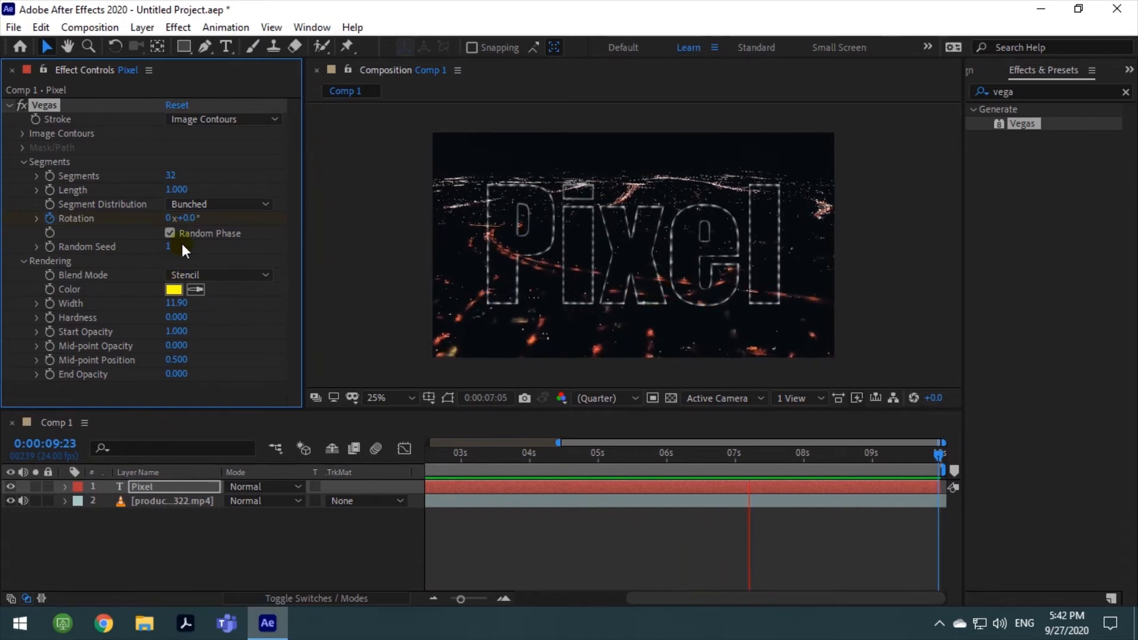
left_click_drag(173, 177, 293, 176)
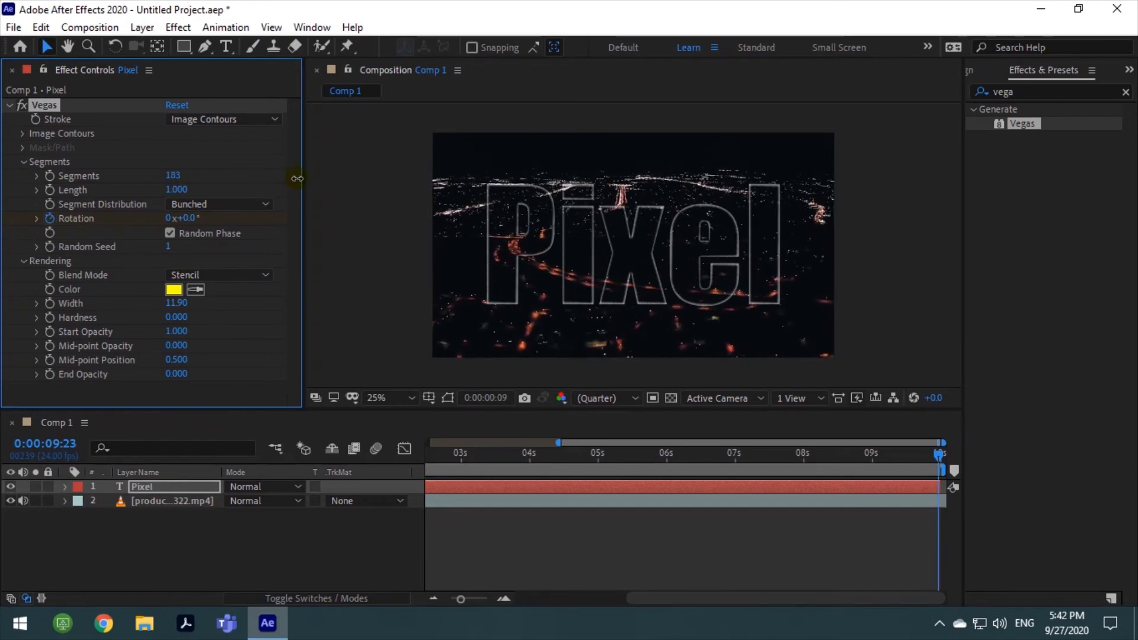
left_click(172, 176)
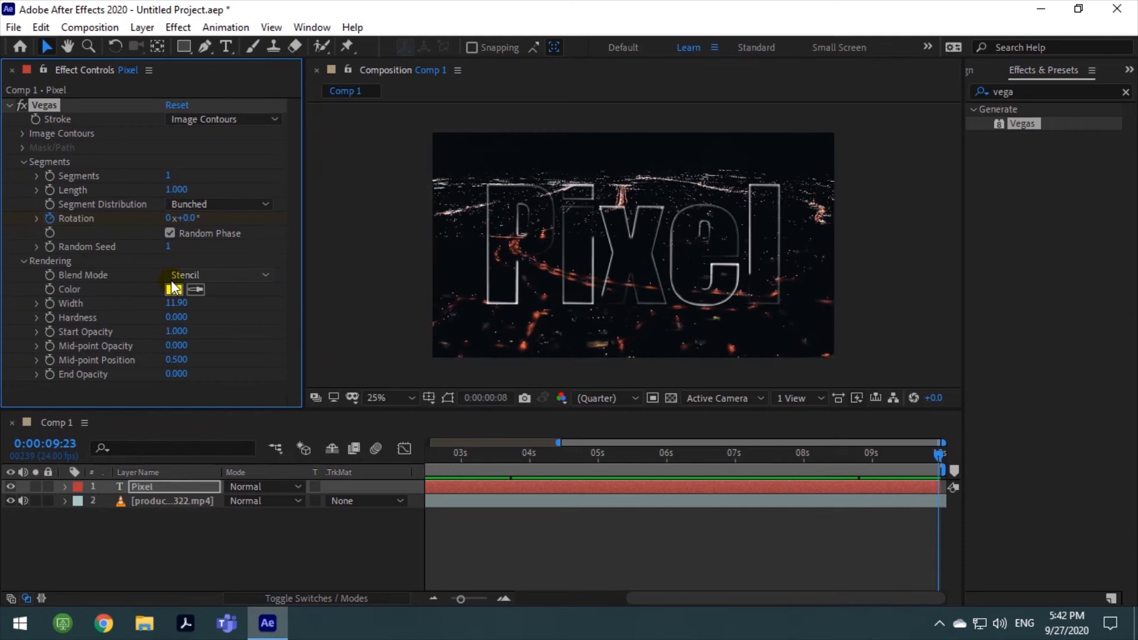
Collapse the Vegas settings, search the effects for "fill" and apply the Fill effect to the "Pixel" layer
left_click(9, 105)
left_click(94, 211)
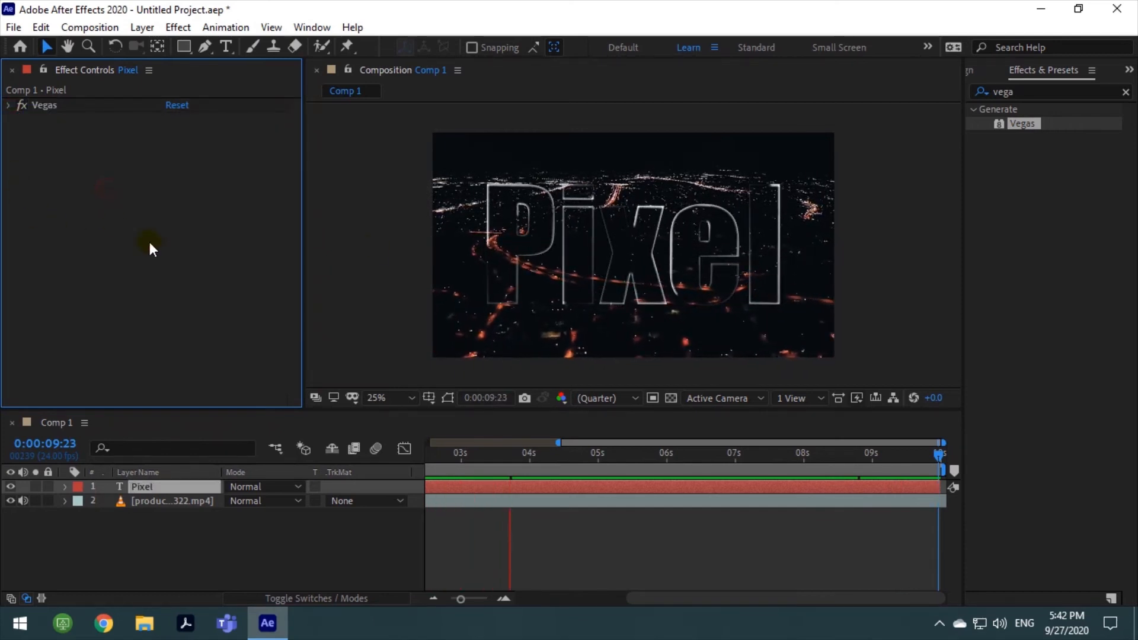
left_click(1020, 93)
left_click_drag(1022, 95, 965, 91)
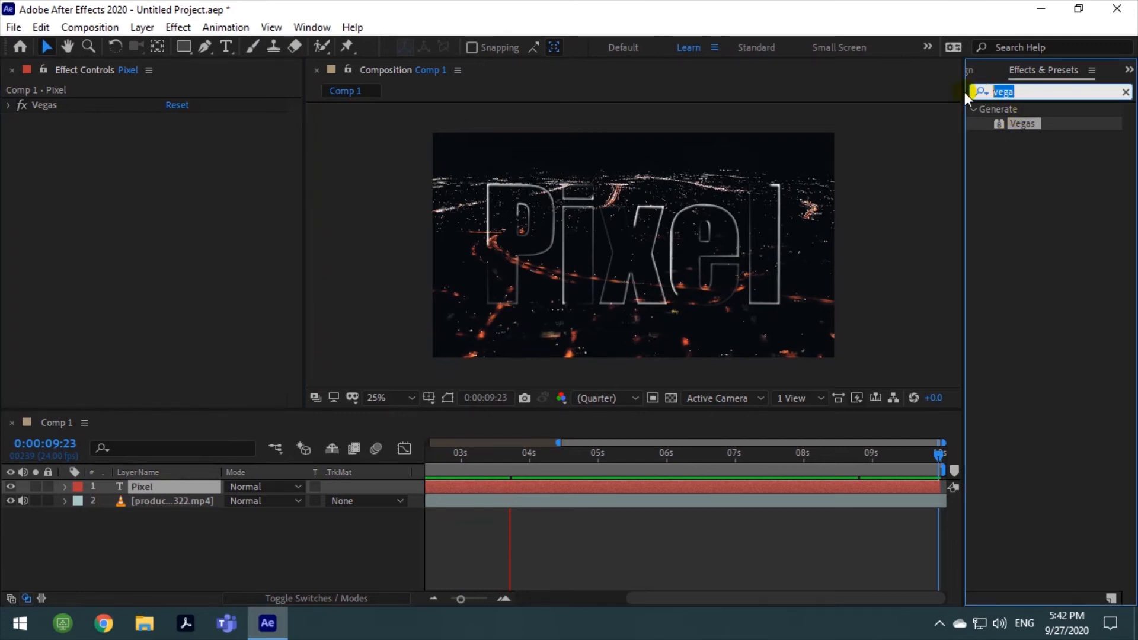
key("BackSpace")
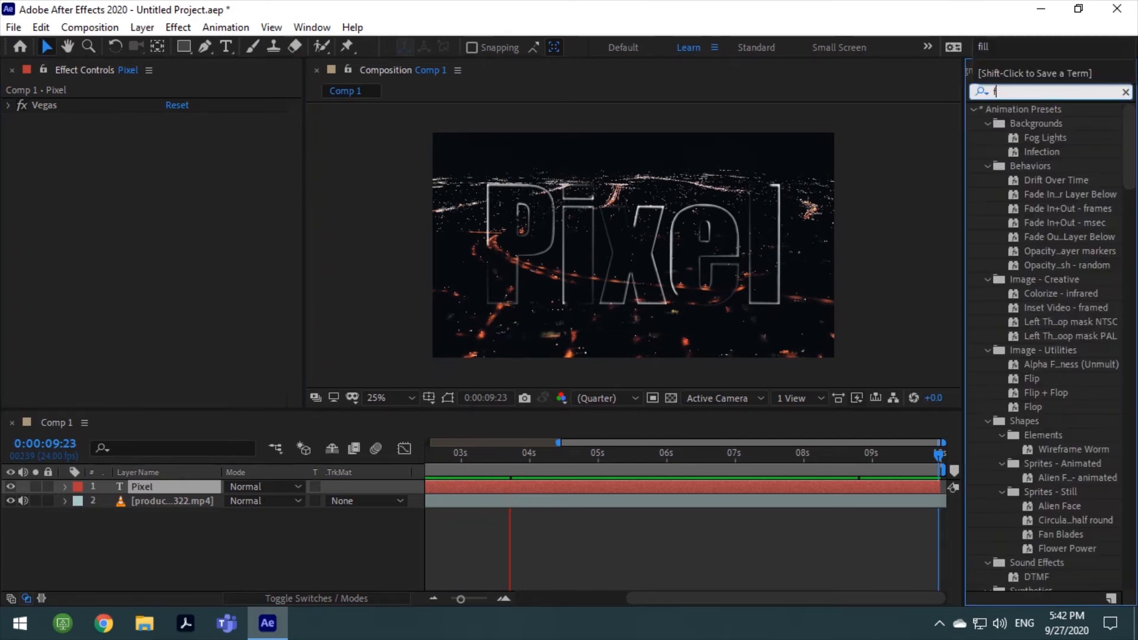
type("fill")
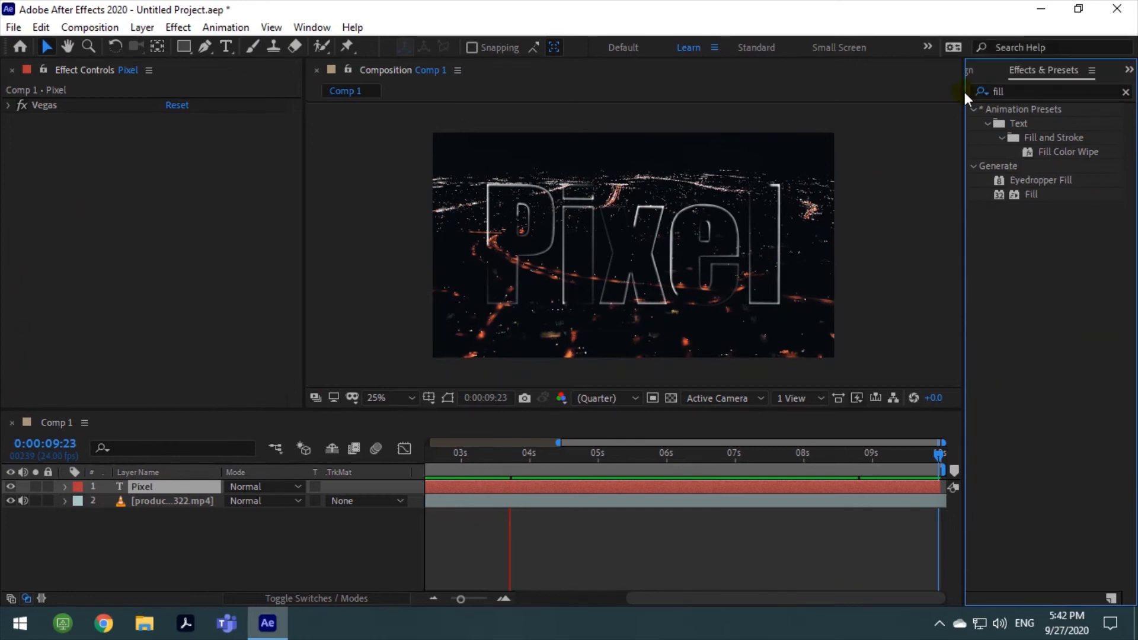
left_click_drag(1017, 198, 688, 492)
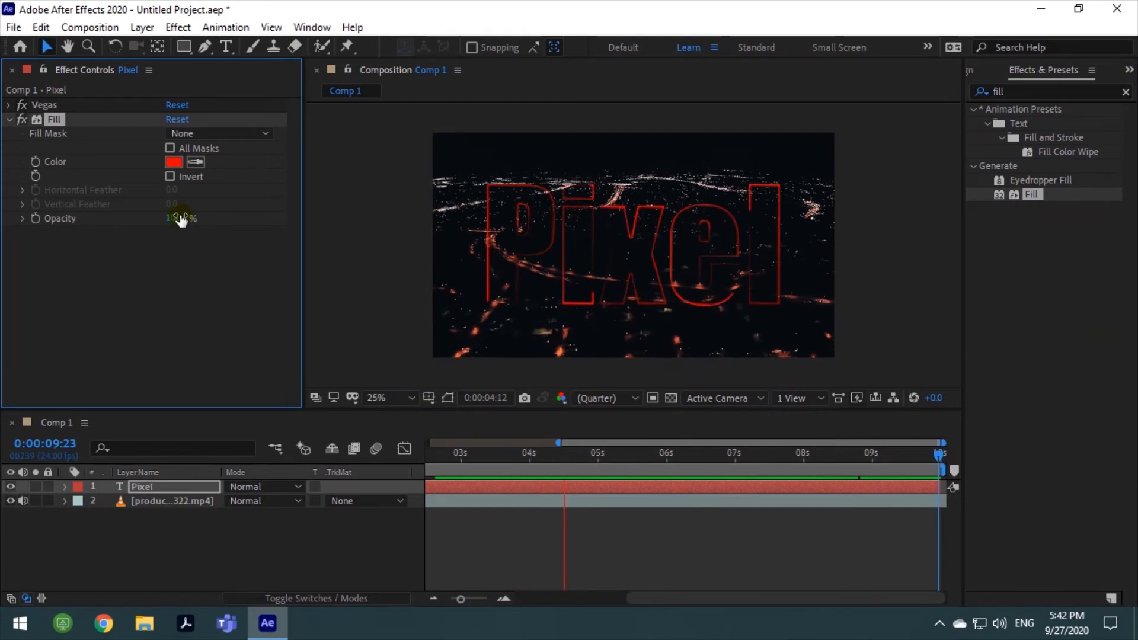
Set the Fill effect's color to bright cyan, hex 24FDFF
left_click(162, 161)
left_click(174, 162)
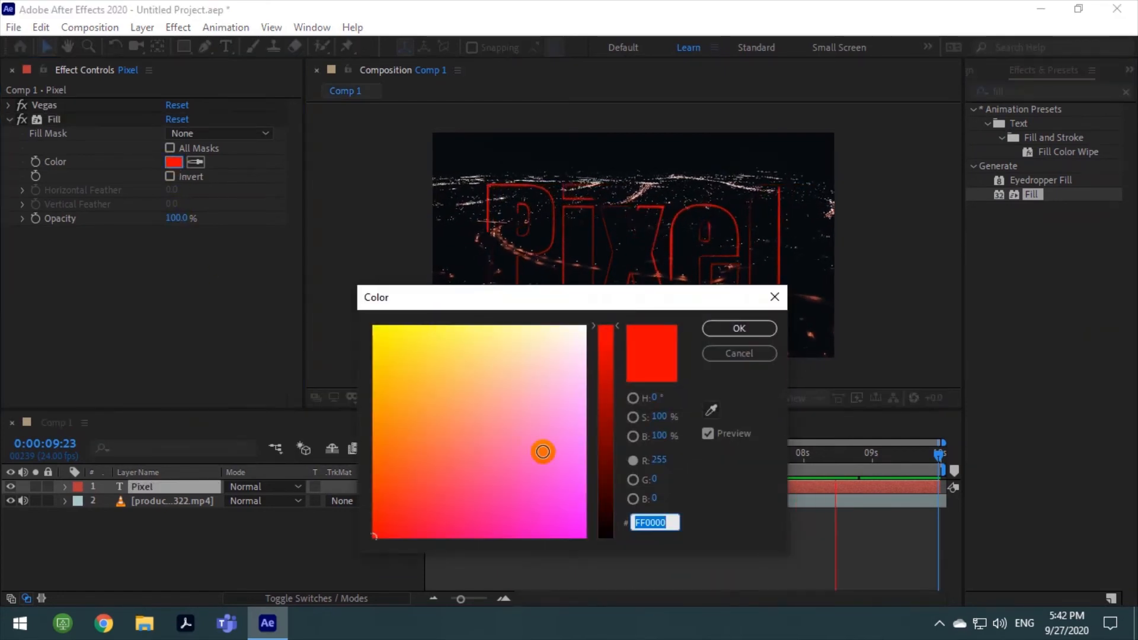
left_click(600, 491)
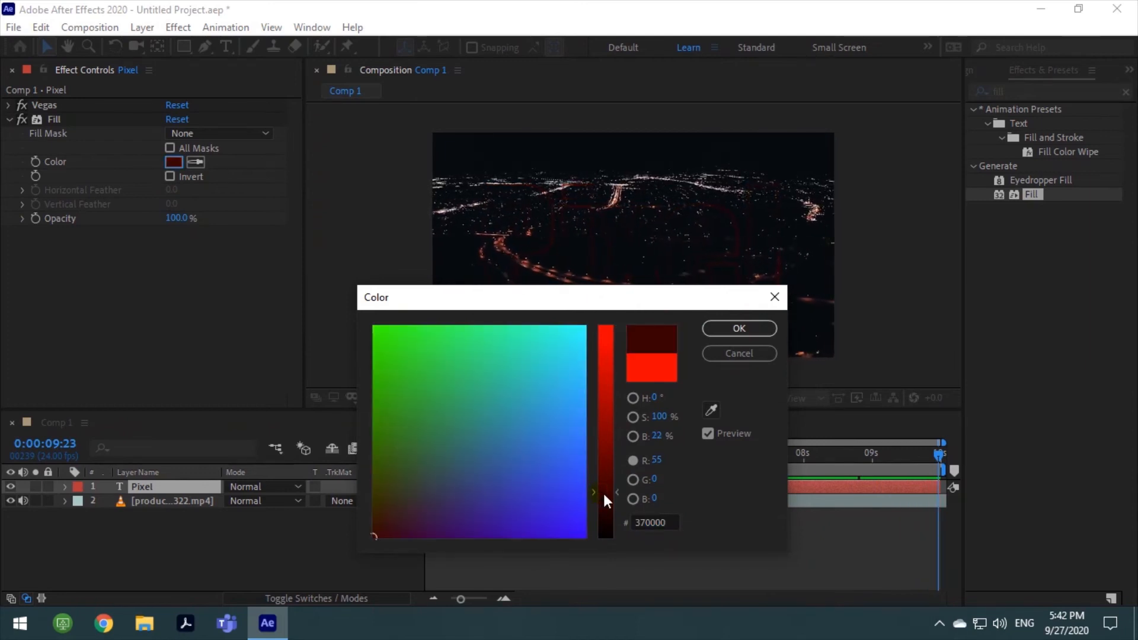
left_click_drag(604, 494, 610, 439)
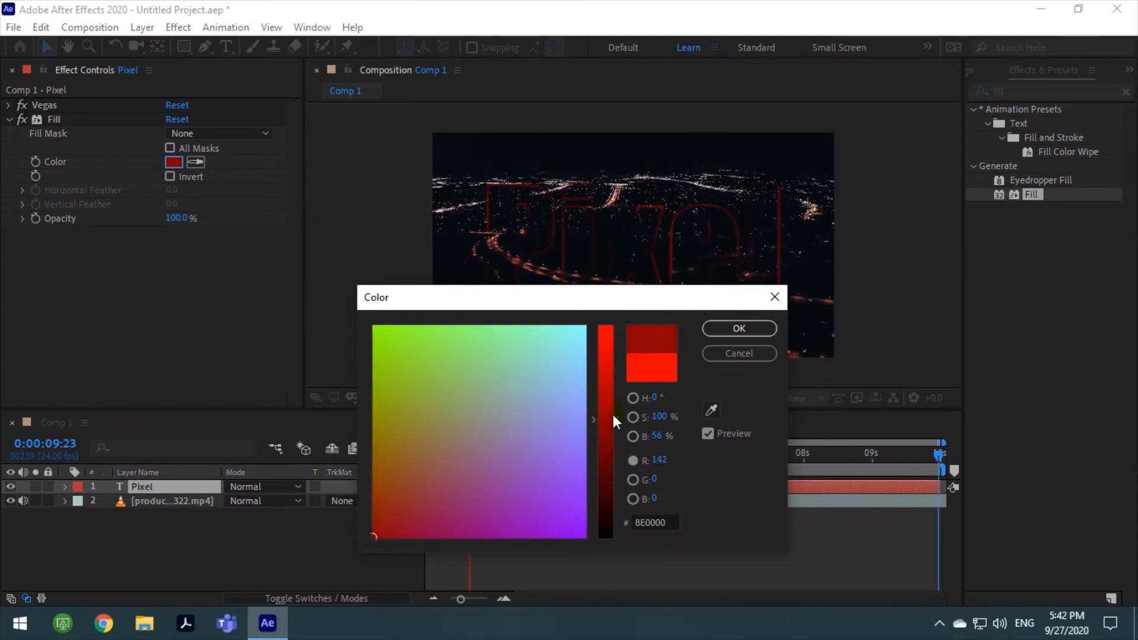
left_click_drag(614, 392, 609, 507)
left_click(497, 481)
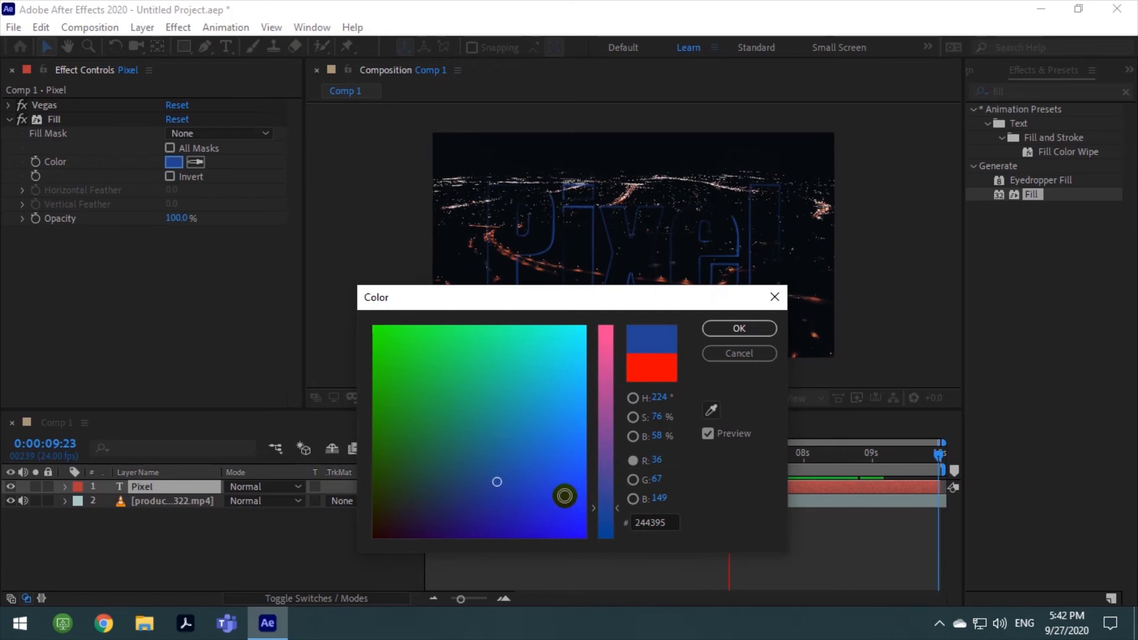
mouse_move(534, 485)
left_mouse_down()
mouse_move(549, 407)
mouse_move(542, 418)
left_mouse_up()
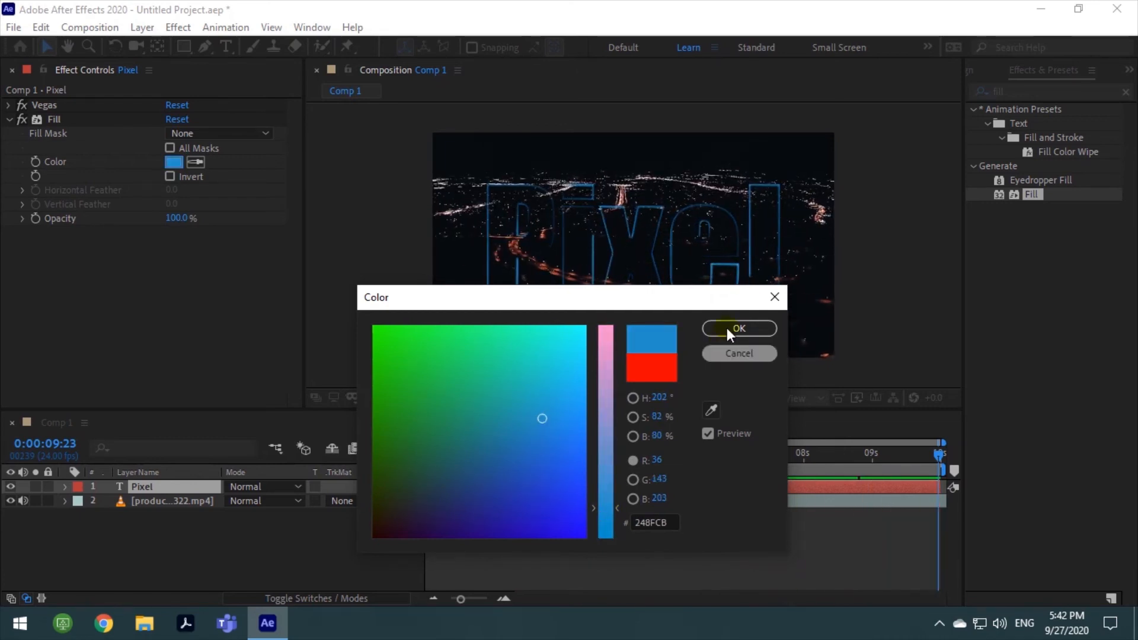
left_click_drag(568, 382, 591, 330)
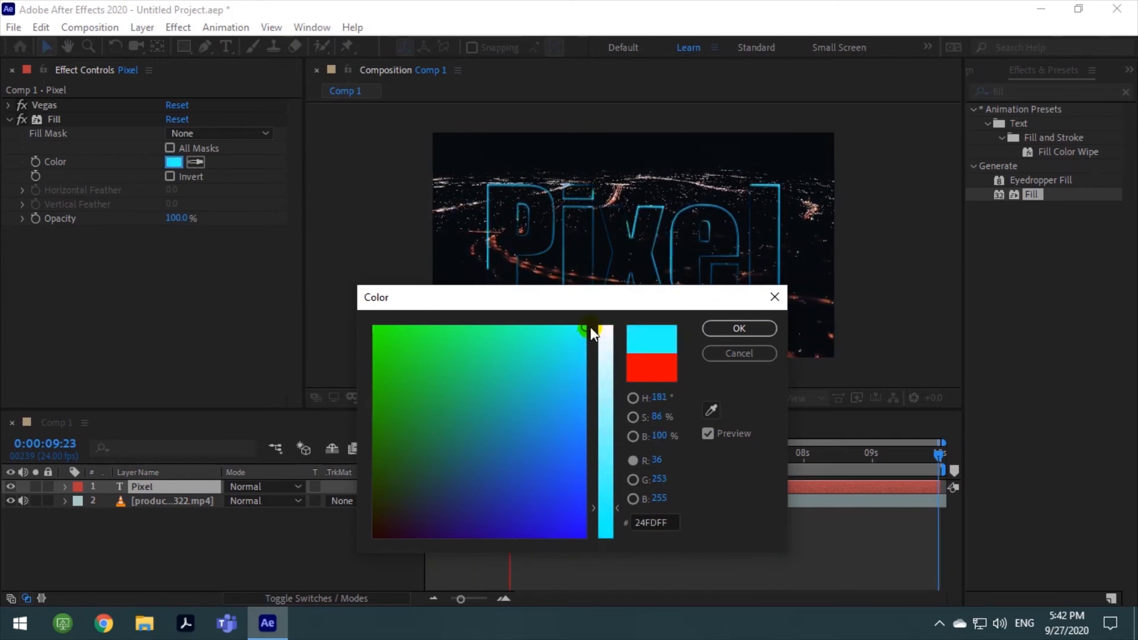
left_click(748, 327)
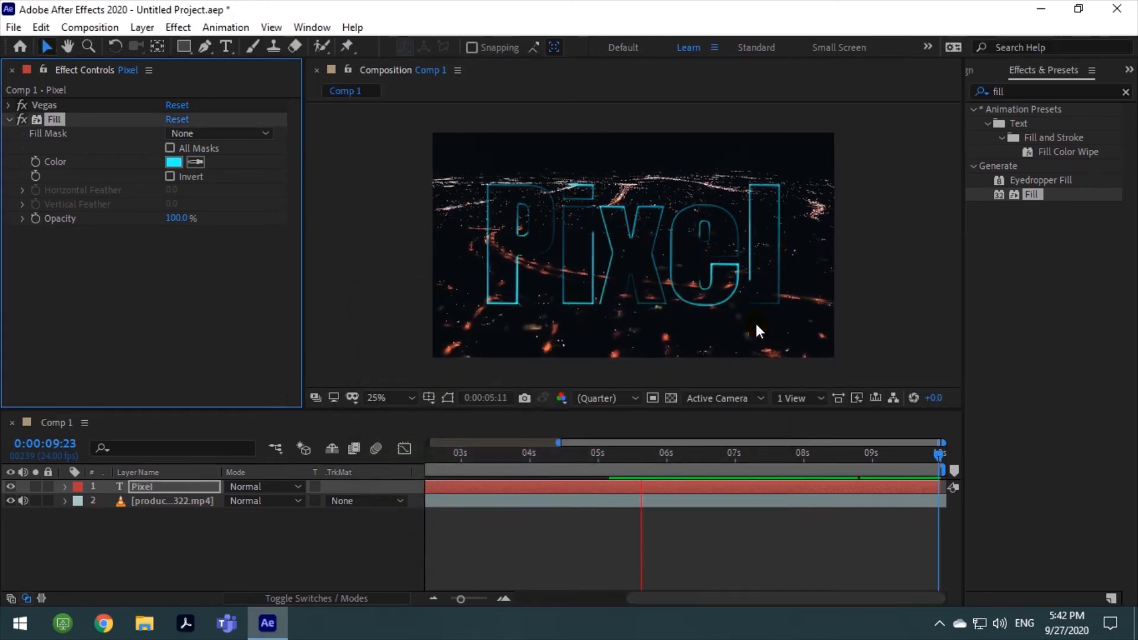
Search the effects for "glow" and apply the Stylize Glow effect to the "Pixel" layer
left_click(1009, 91)
left_click_drag(1009, 90, 979, 90)
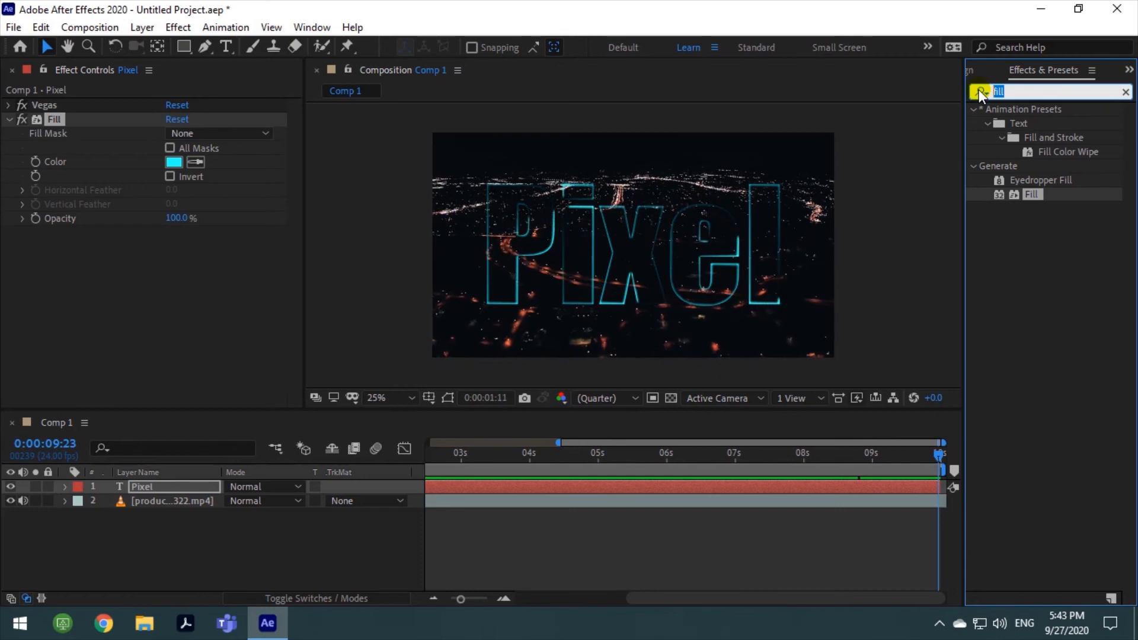
type("glow")
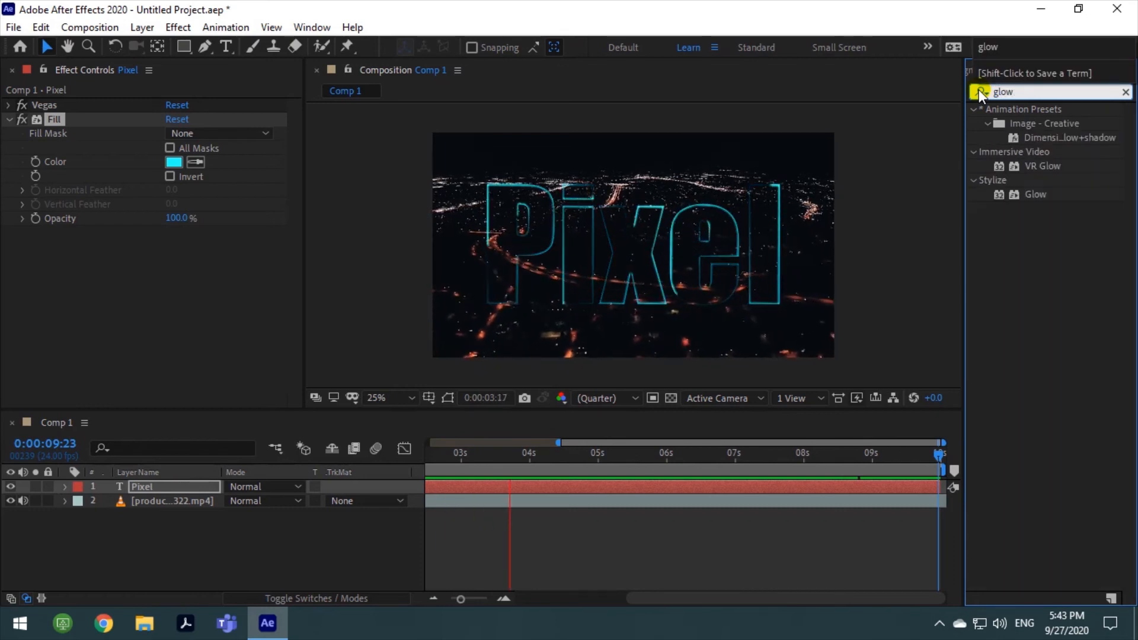
left_click_drag(1034, 194, 648, 483)
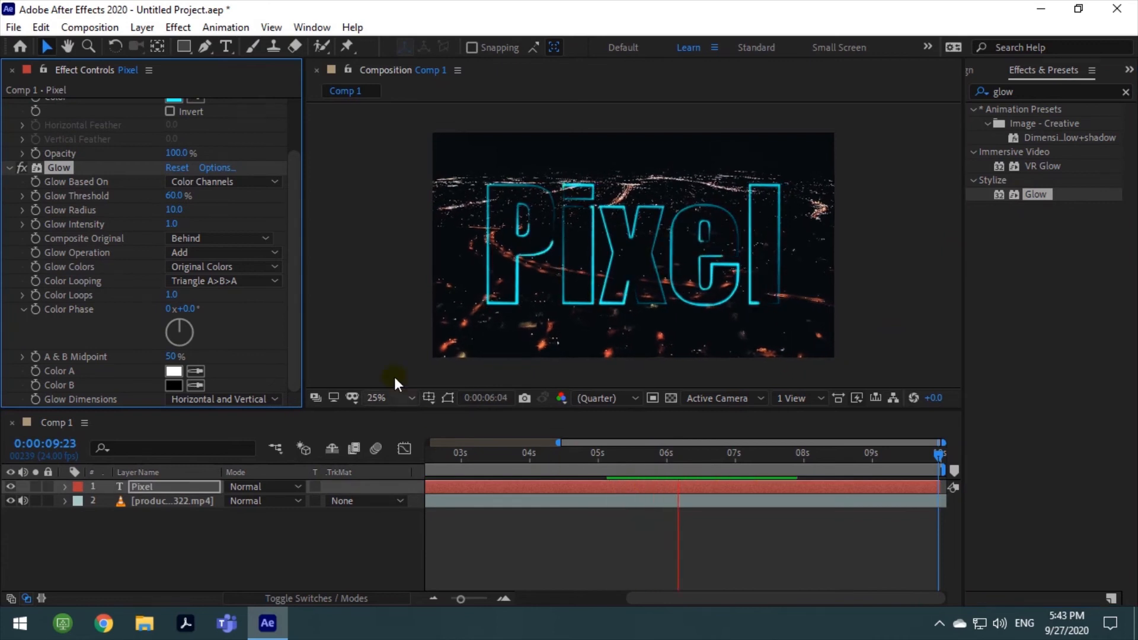
Collapse the Glow effect's settings and deselect the effect
left_click(8, 169)
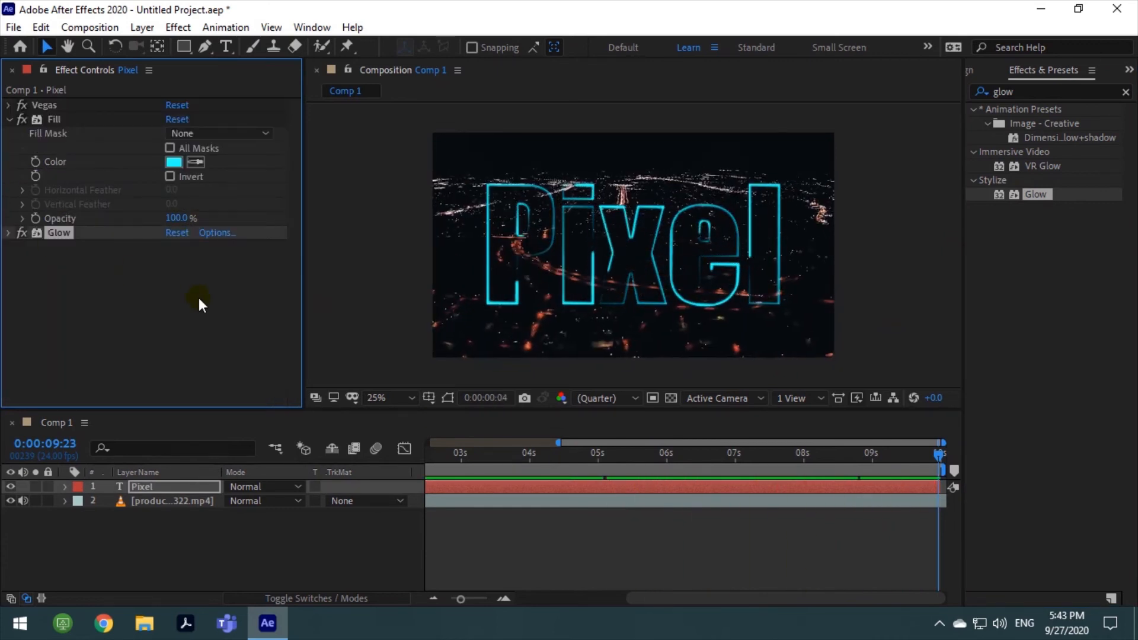
left_click(198, 297)
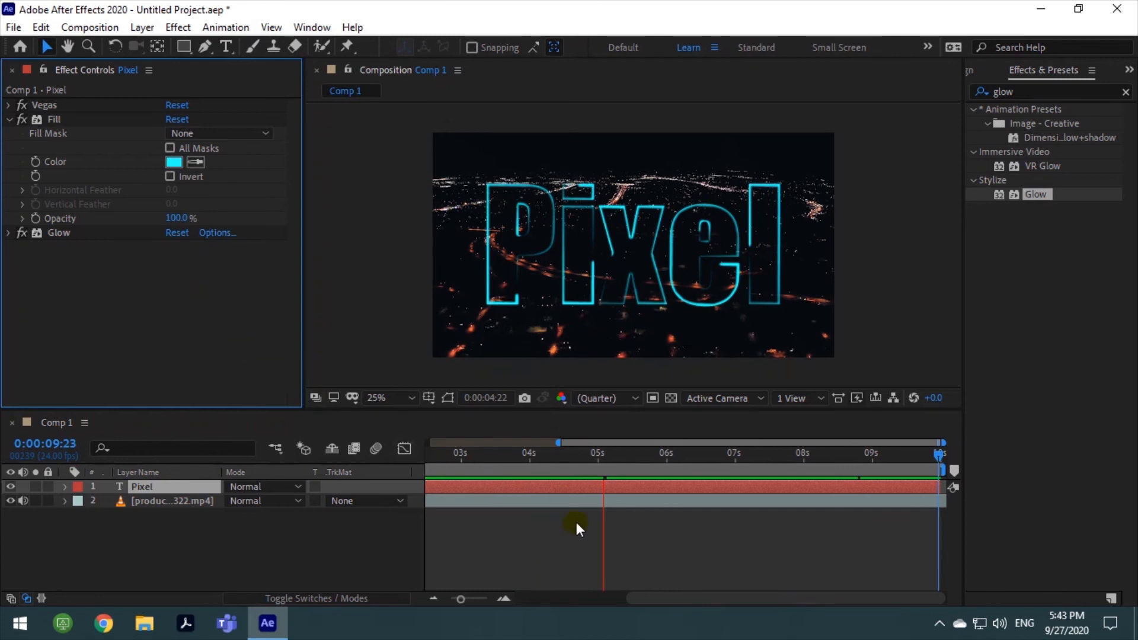
Return the playhead to 0:00:00:00, preview the neon title animation from the start, and deselect the "Pixel" layer
key("space")
left_click_drag(605, 457, 385, 459)
key("space")
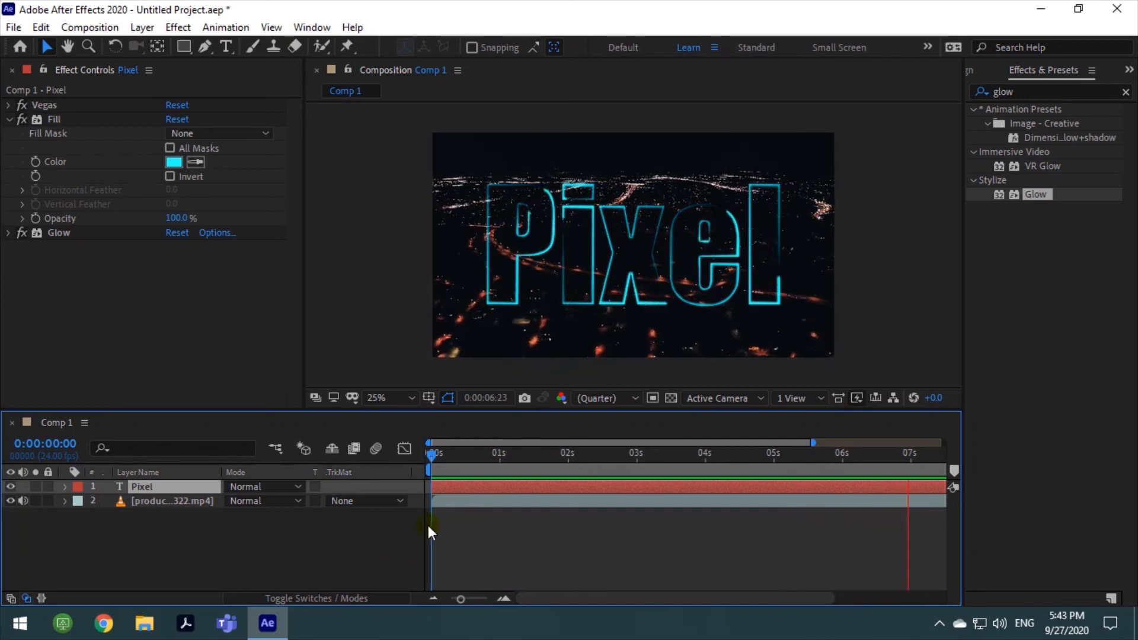
left_click(218, 530)
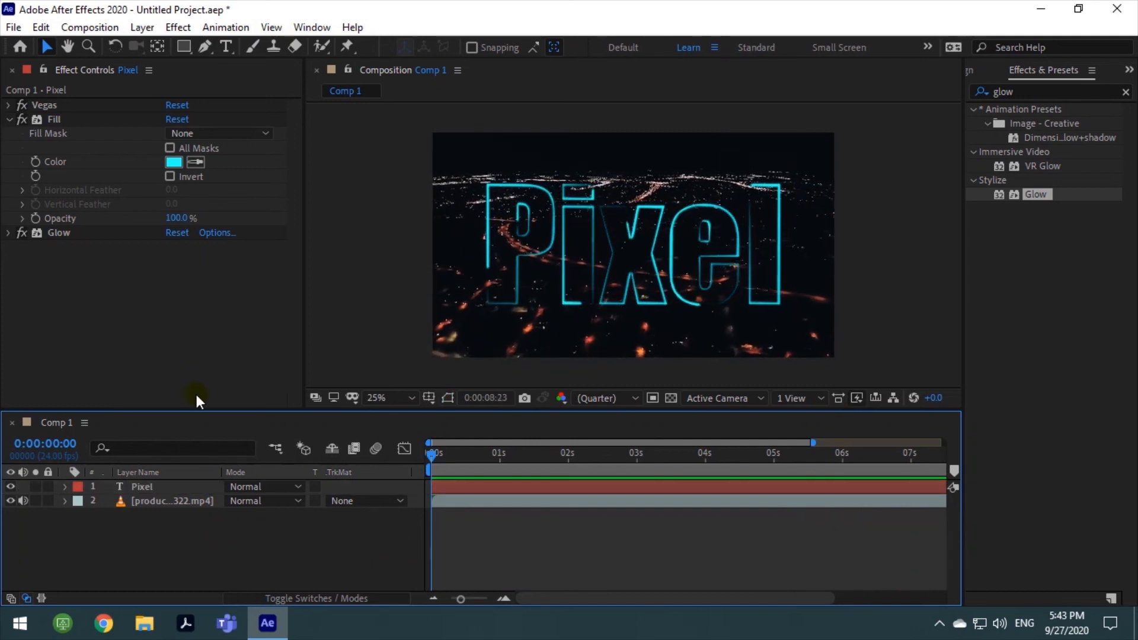
left_click(193, 359)
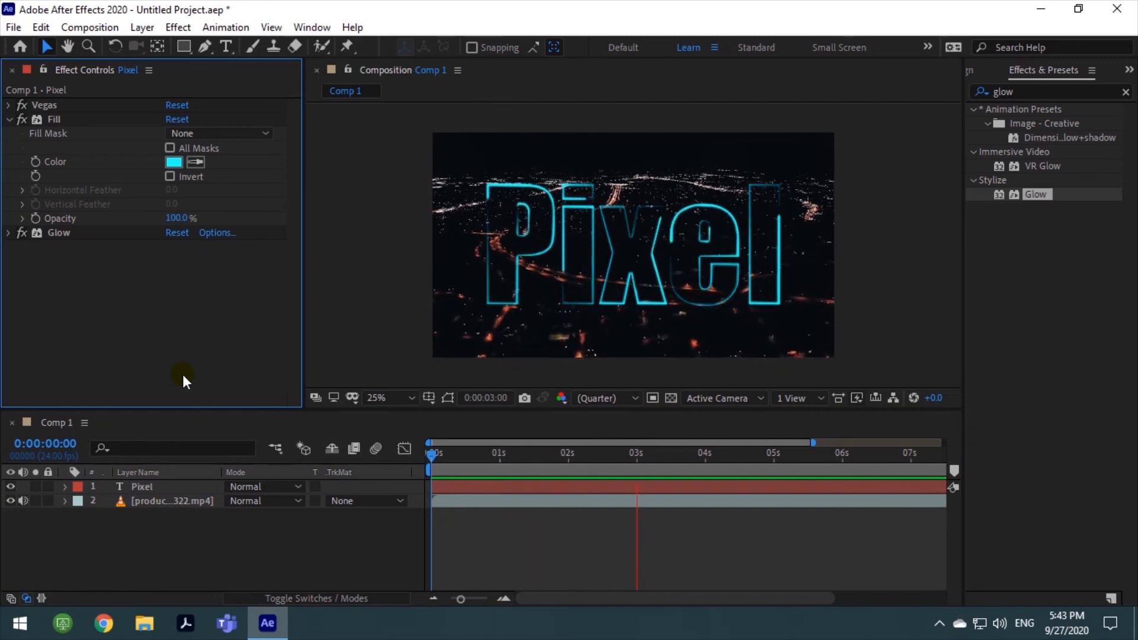
left_click(330, 533)
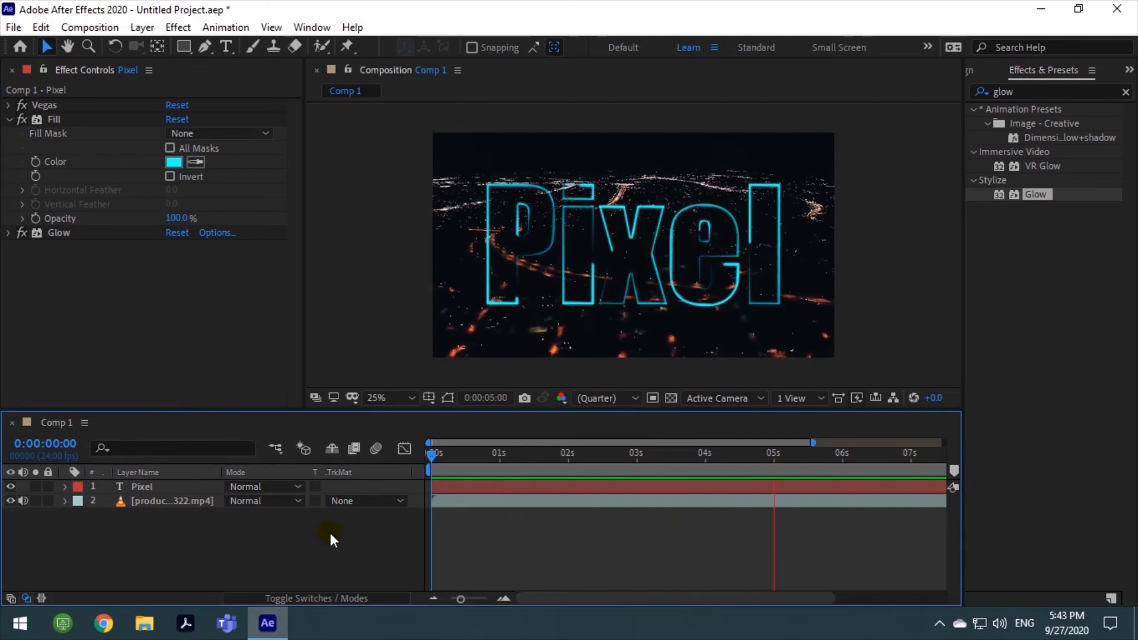